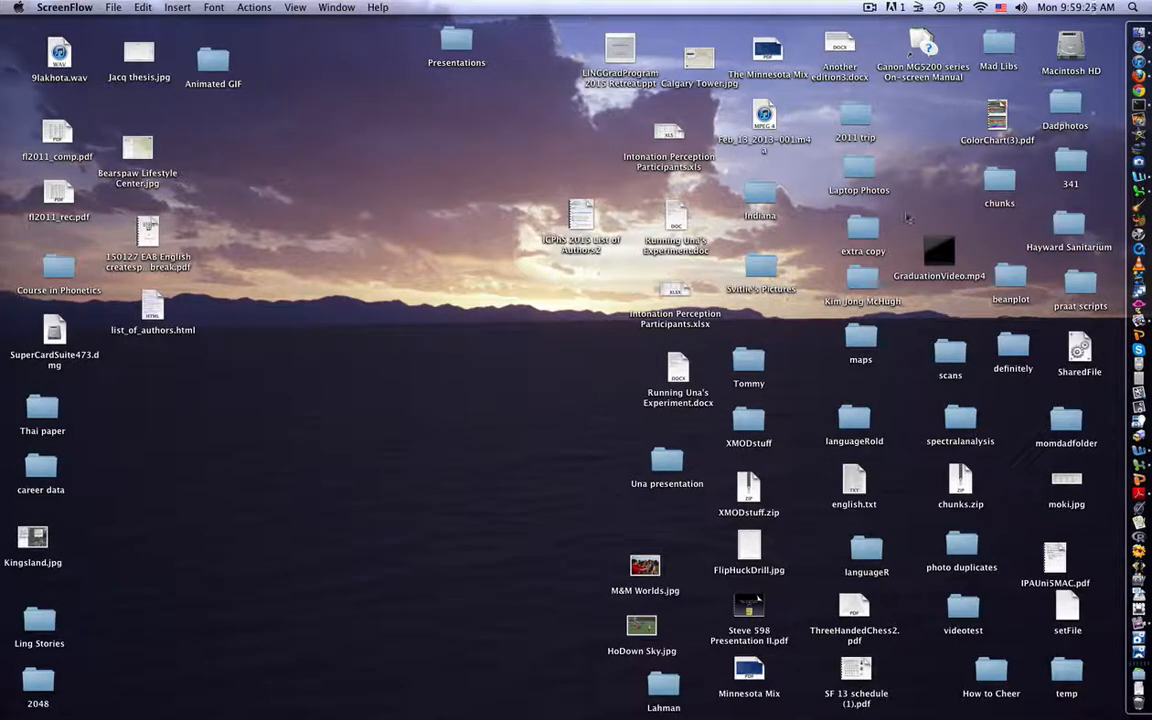
# Start Praat, close the Praat Picture window and reposition the Praat Objects window.
pyautogui.click(1140, 306)
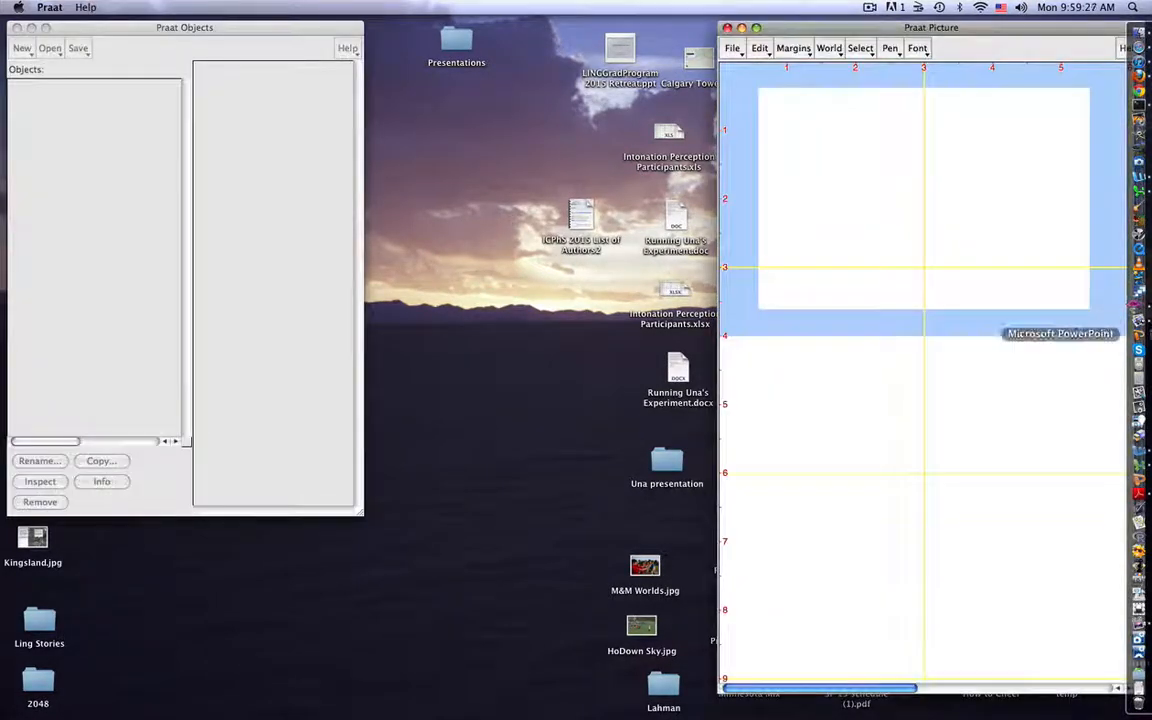
pyautogui.click(728, 29)
pyautogui.moveTo(270, 28); pyautogui.dragTo(396, 20)
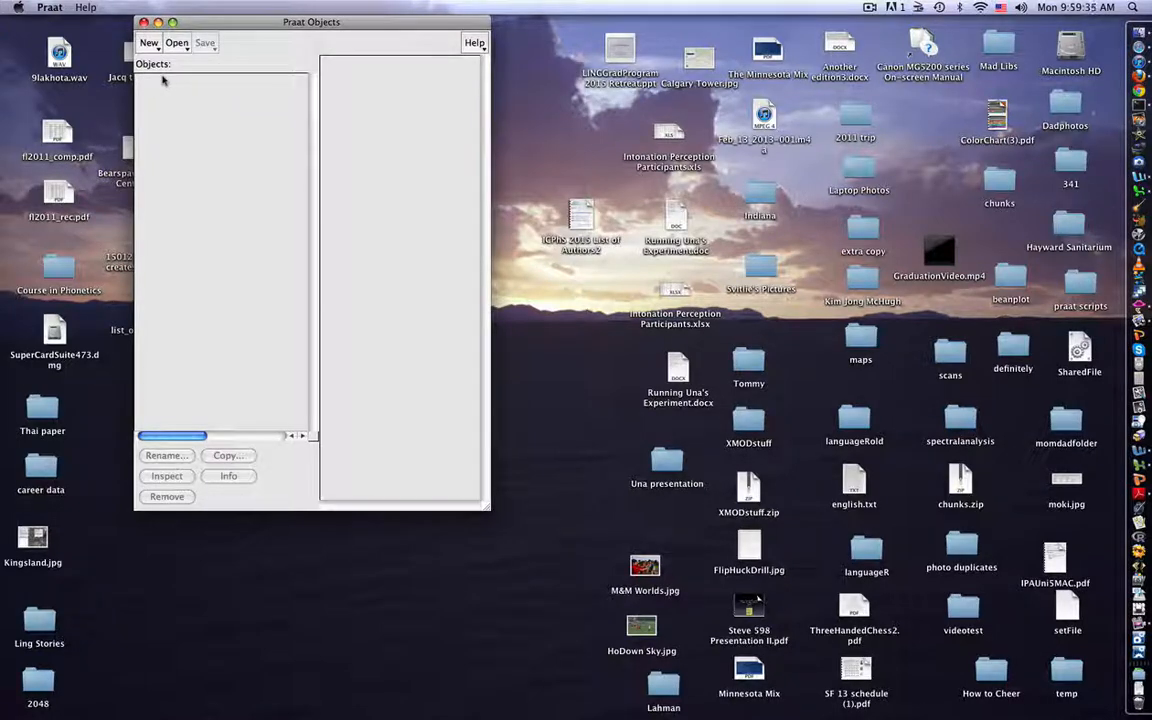
# Open the SoundRecorder for a new mono sound and reposition its window.
pyautogui.click(148, 44)
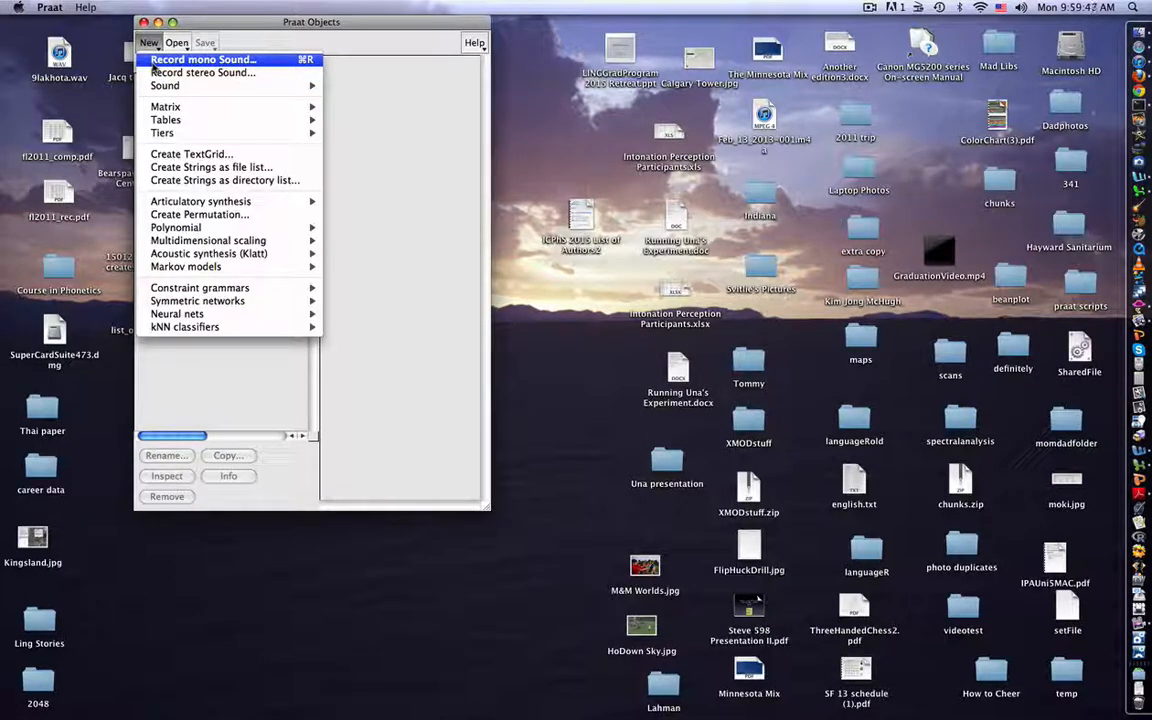
pyautogui.click(150, 60)
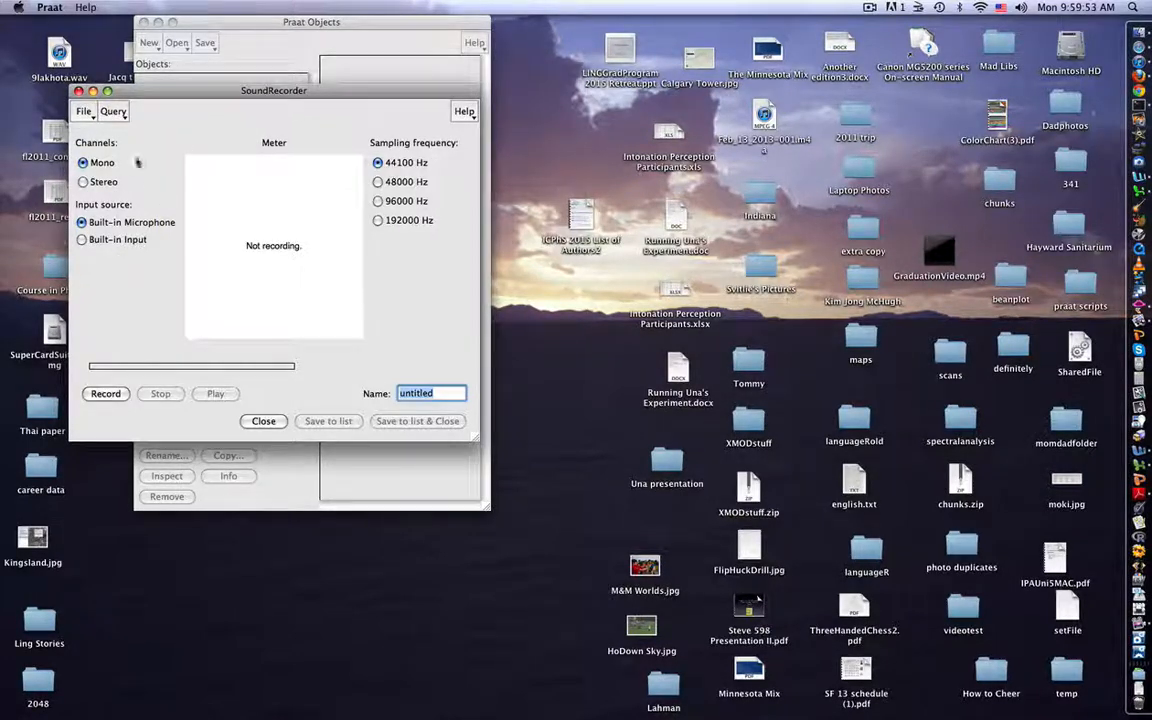
pyautogui.moveTo(158, 95); pyautogui.dragTo(183, 122)
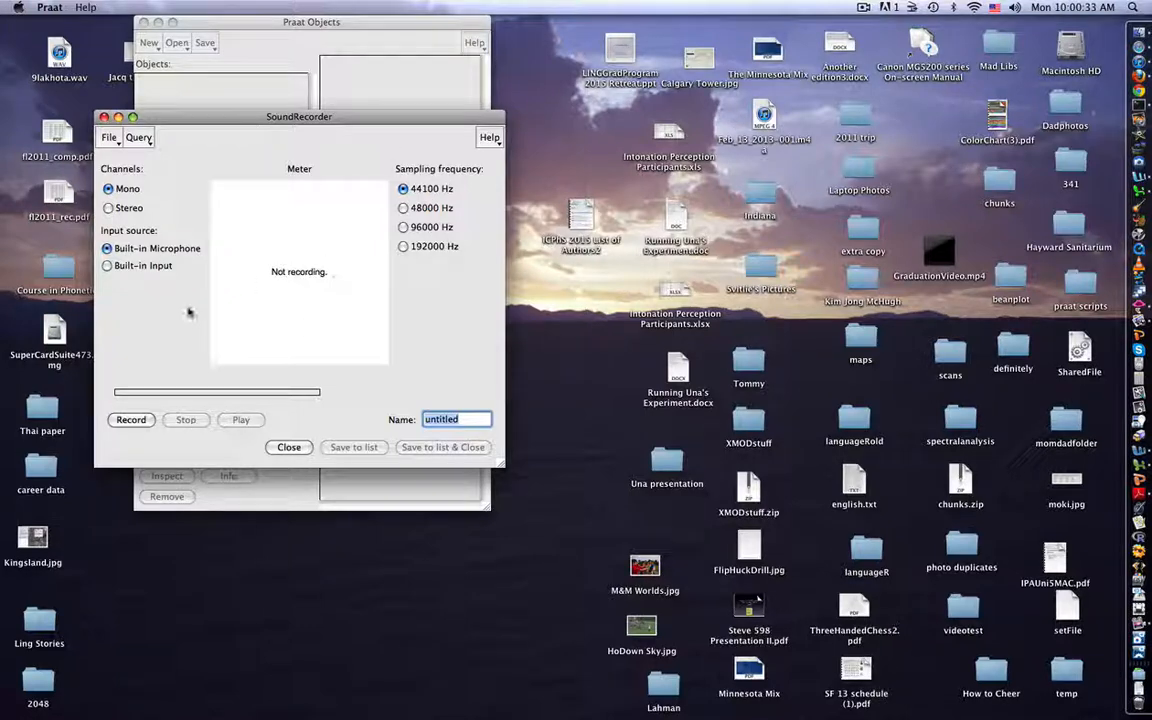
# Record a test sound from the built-in microphone and save it to the object list as "untitled".
pyautogui.click(131, 420)
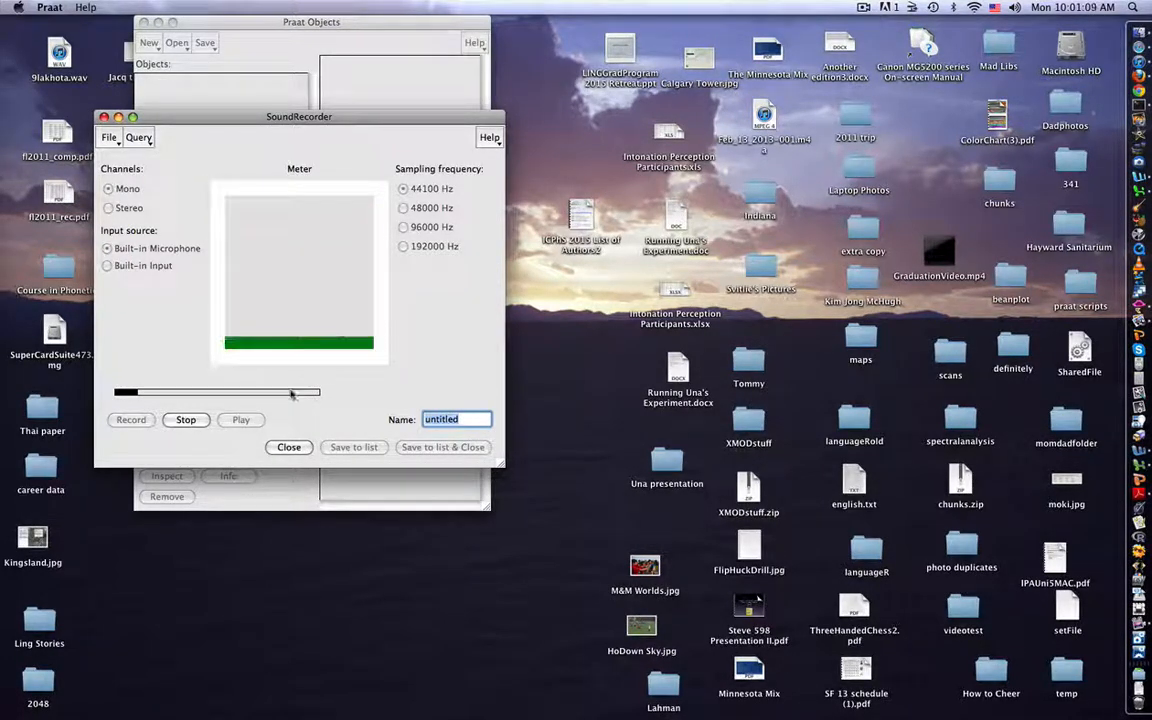
pyautogui.click(188, 422)
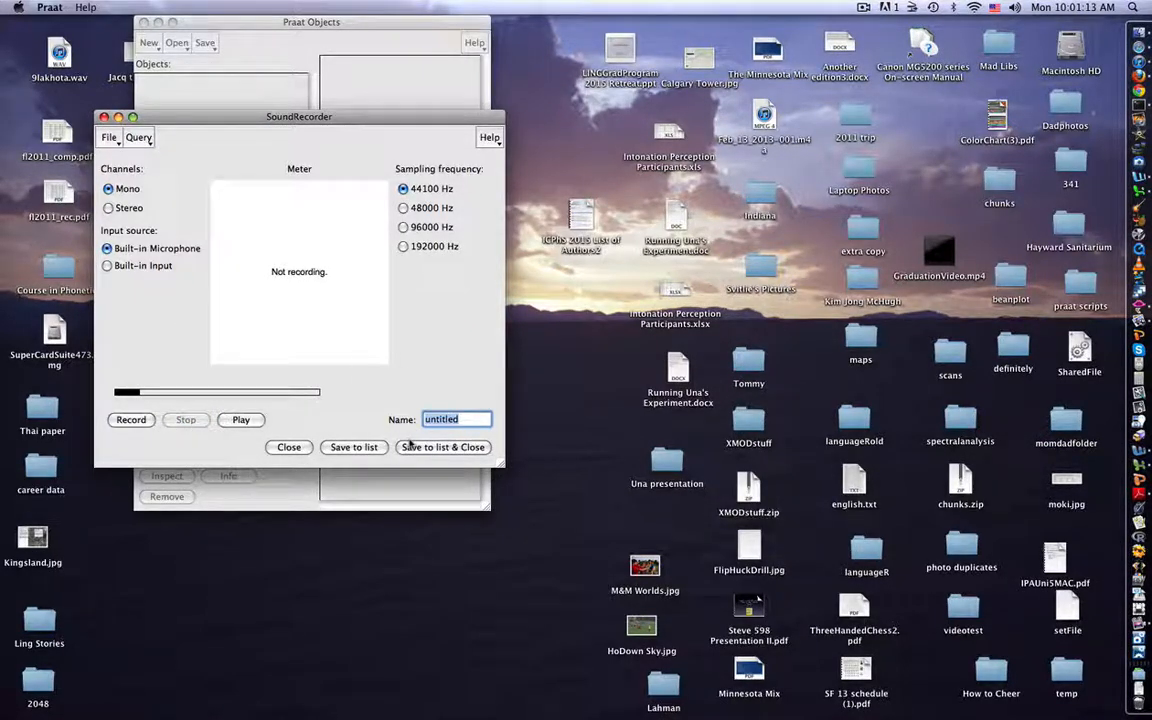
pyautogui.moveTo(218, 121); pyautogui.dragTo(640, 108)
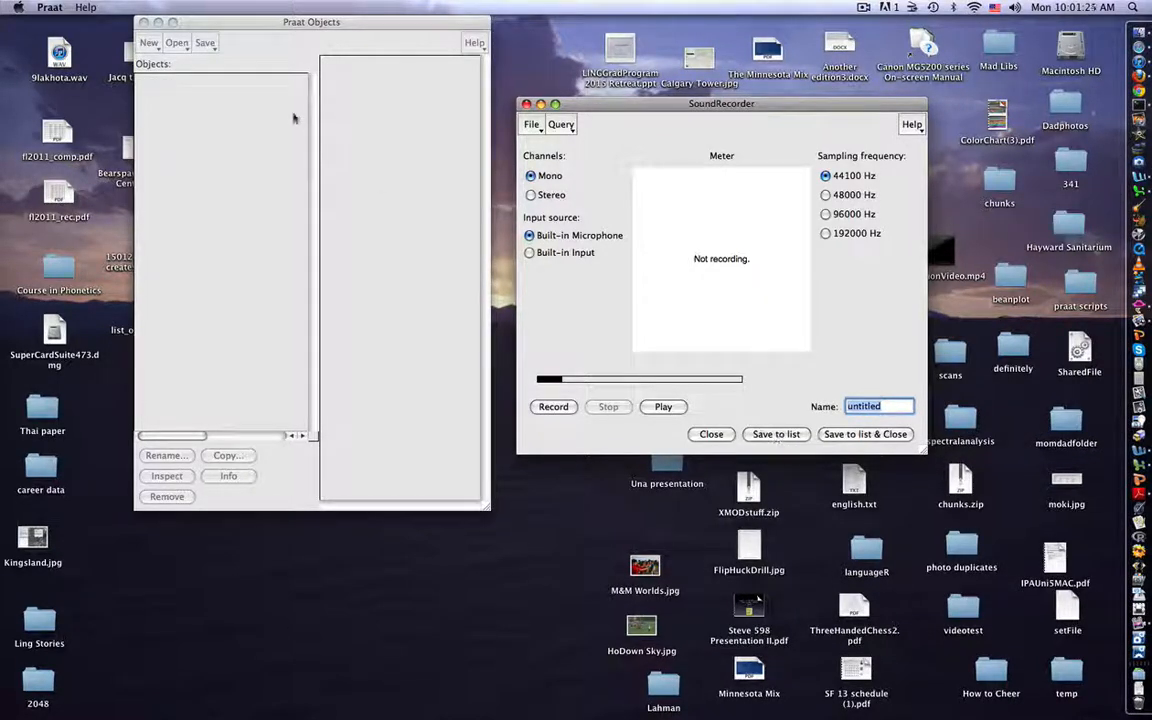
pyautogui.click(776, 434)
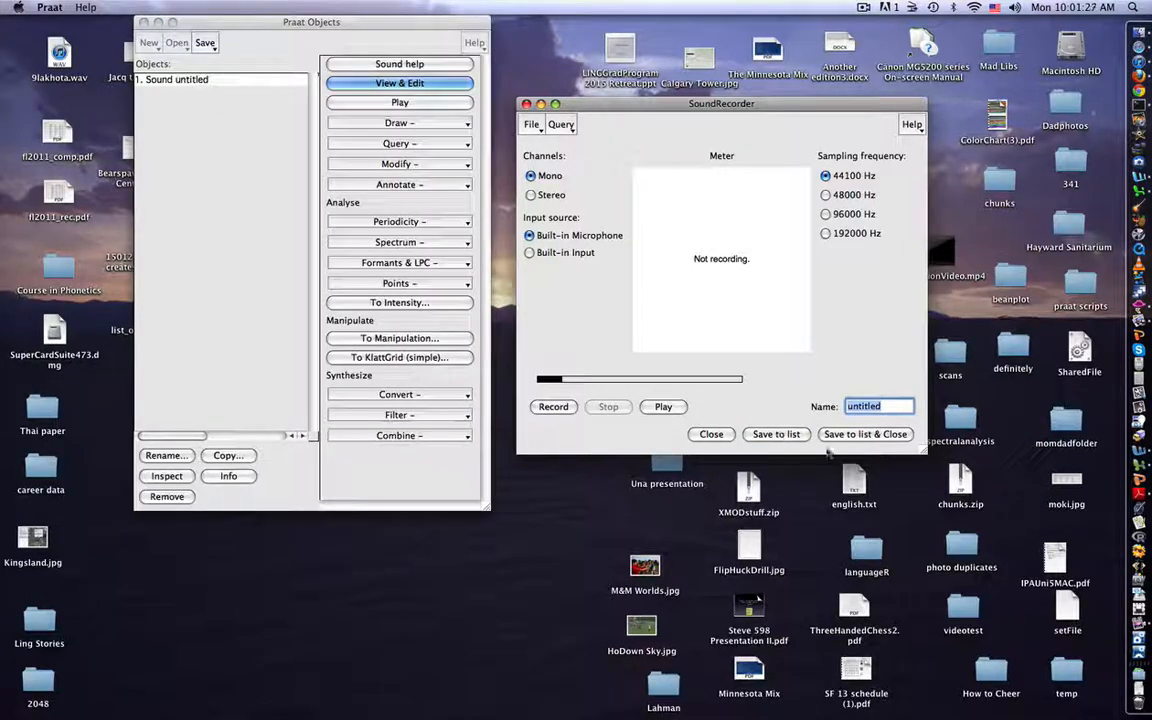
# View the untitled sound's waveform, play a stretch from about 13.06 to 16.29 seconds, and close its editor.
pyautogui.click(284, 64)
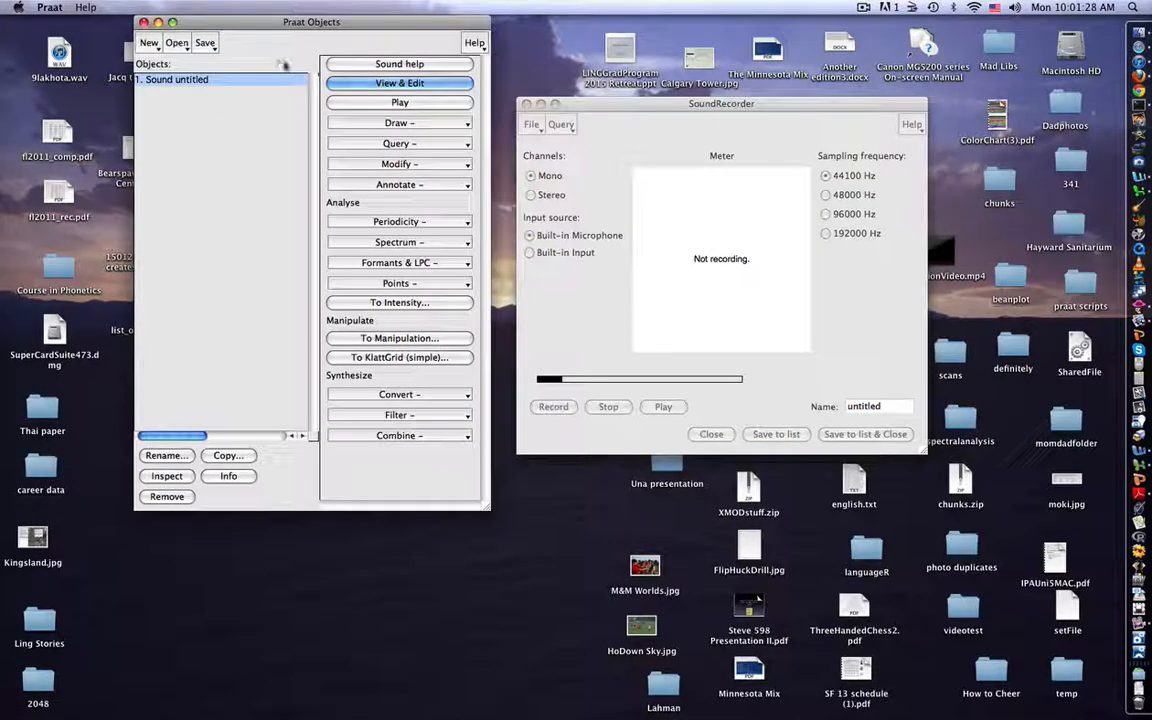
pyautogui.click(404, 83)
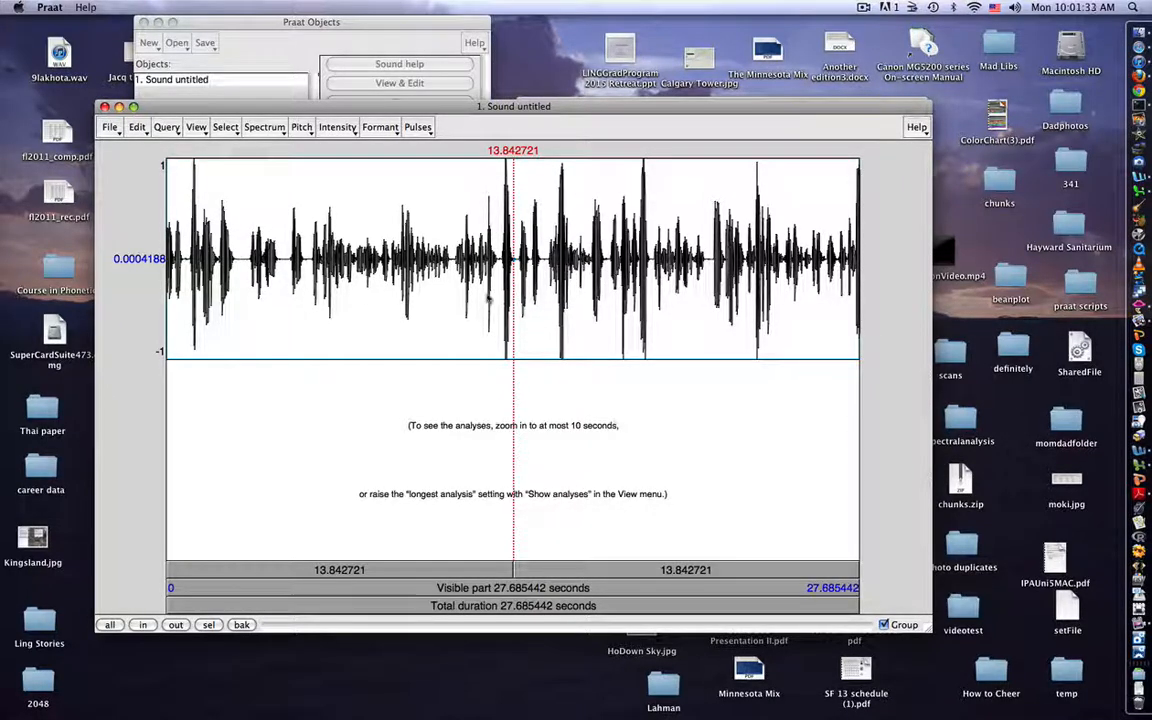
pyautogui.moveTo(493, 298); pyautogui.dragTo(574, 298)
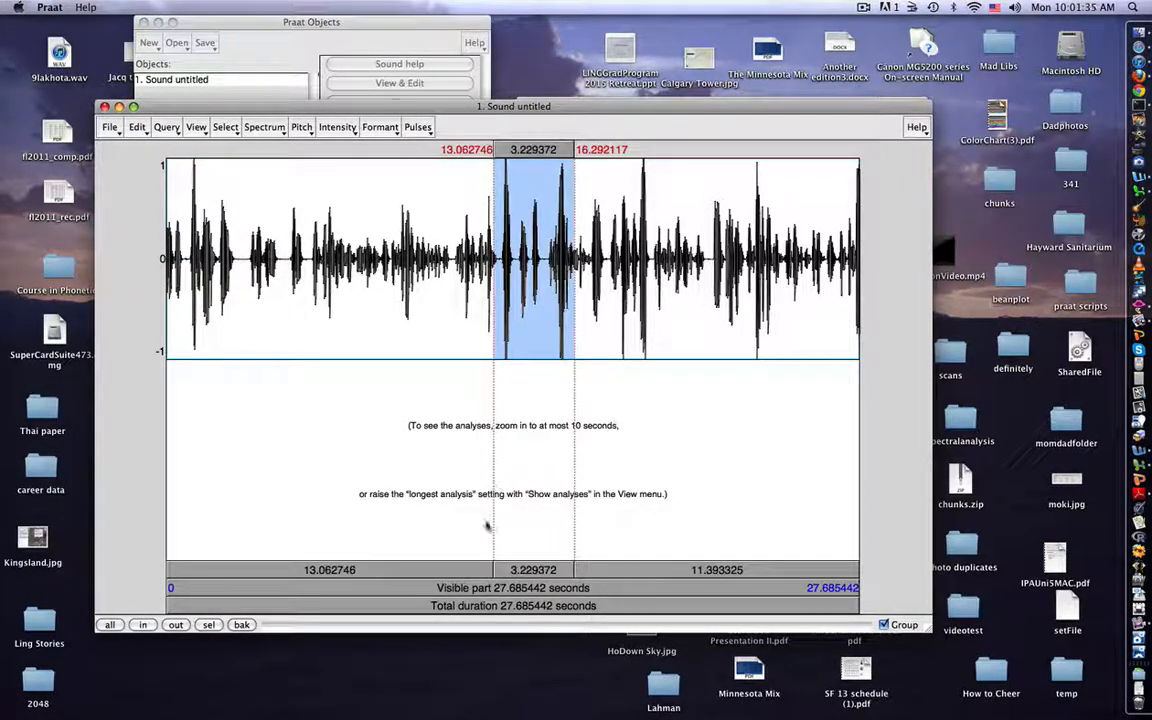
pyautogui.click(517, 570)
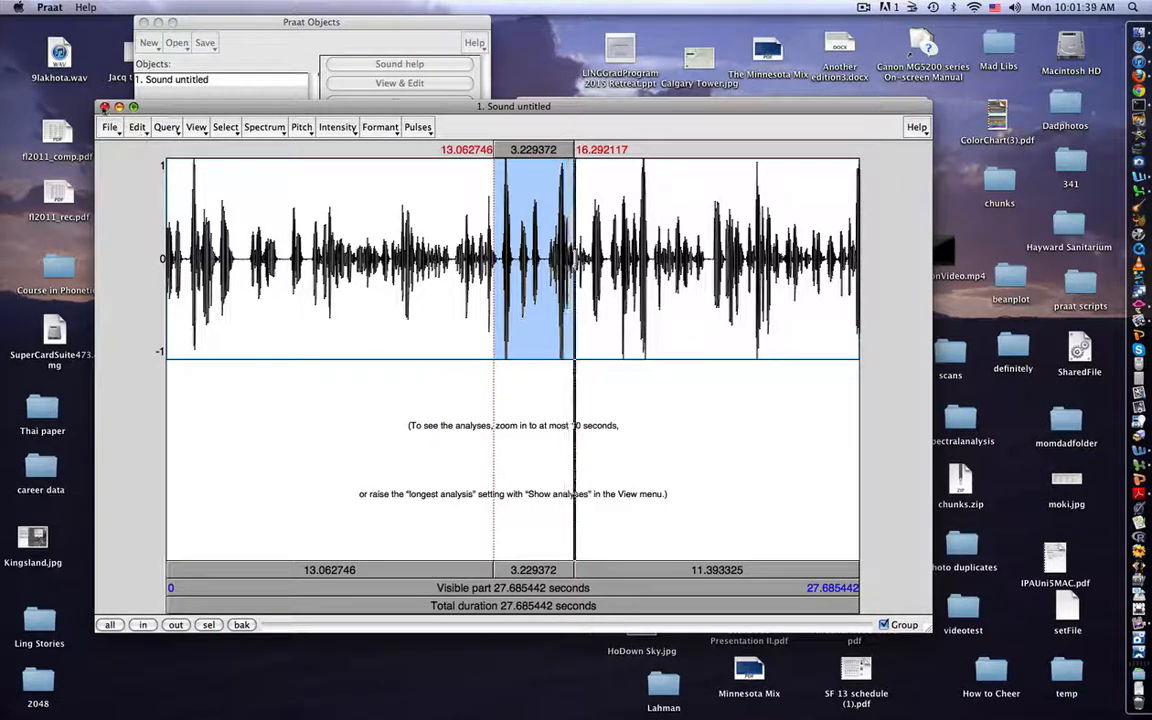
pyautogui.click(104, 107)
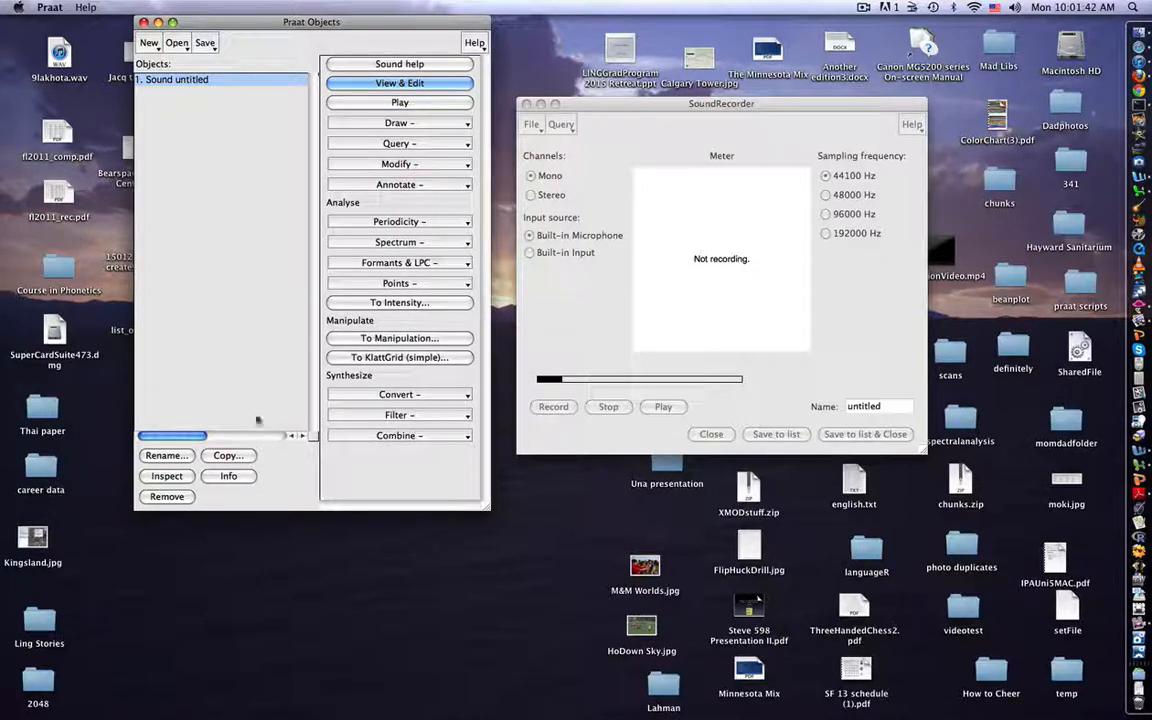
# Remove the untitled sound from the object list.
pyautogui.click(184, 497)
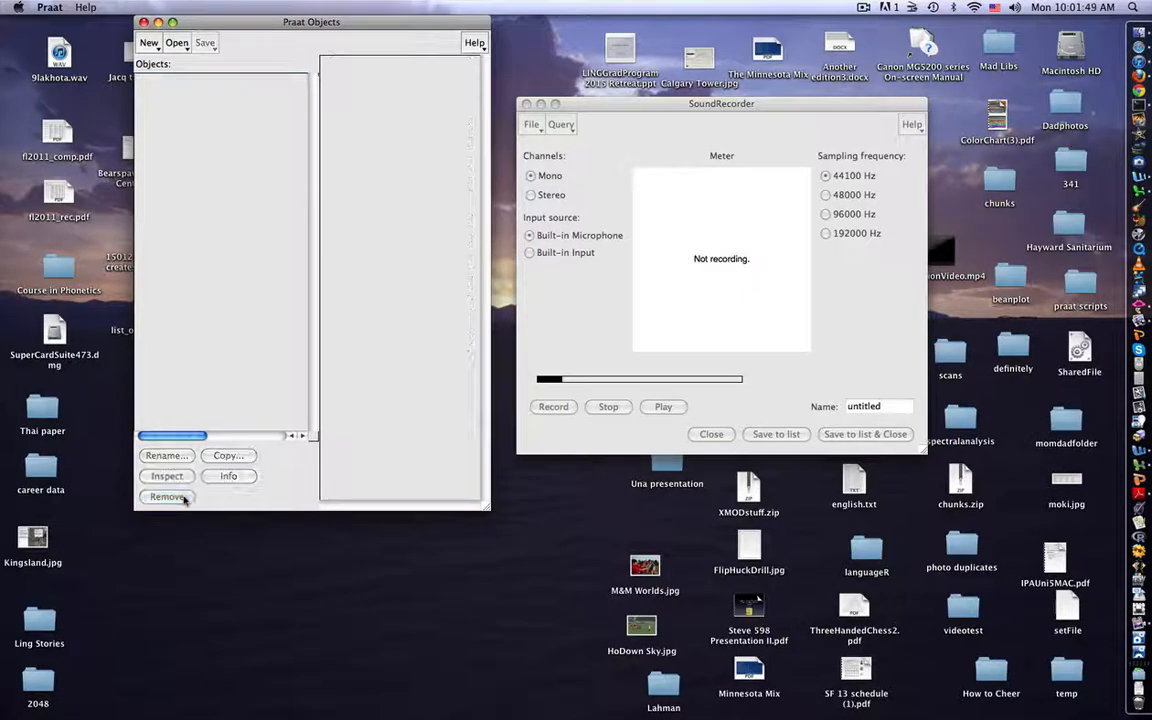
pyautogui.click(577, 321)
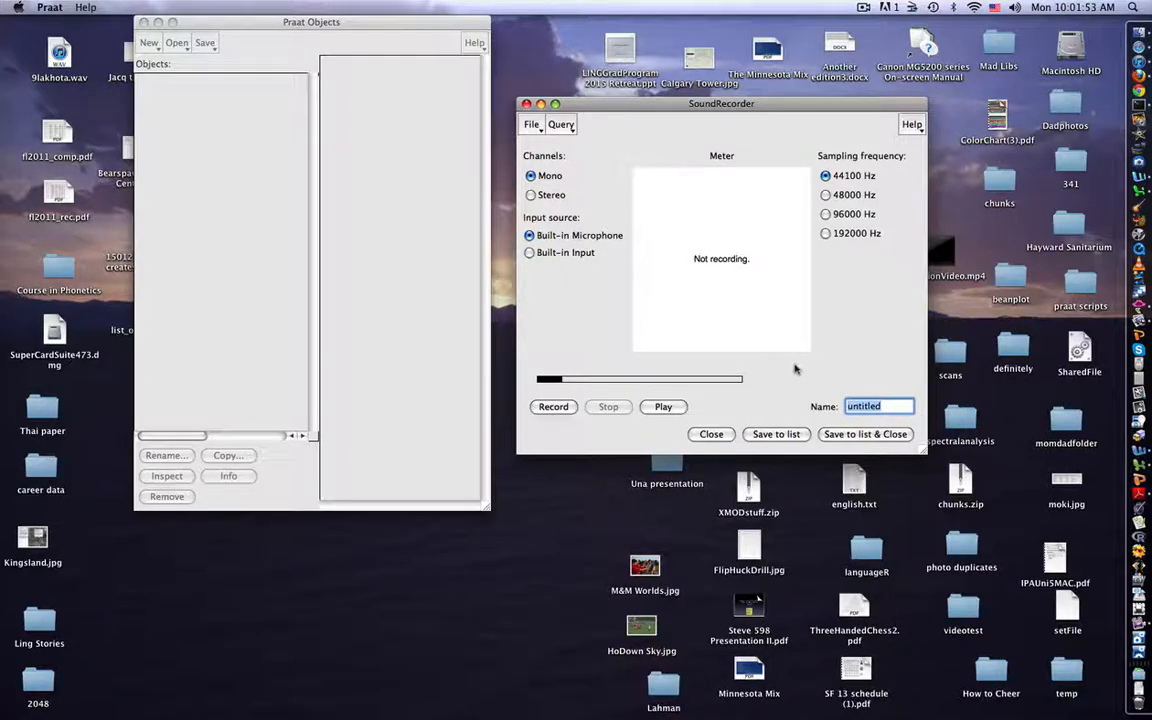
pyautogui.click(157, 489)
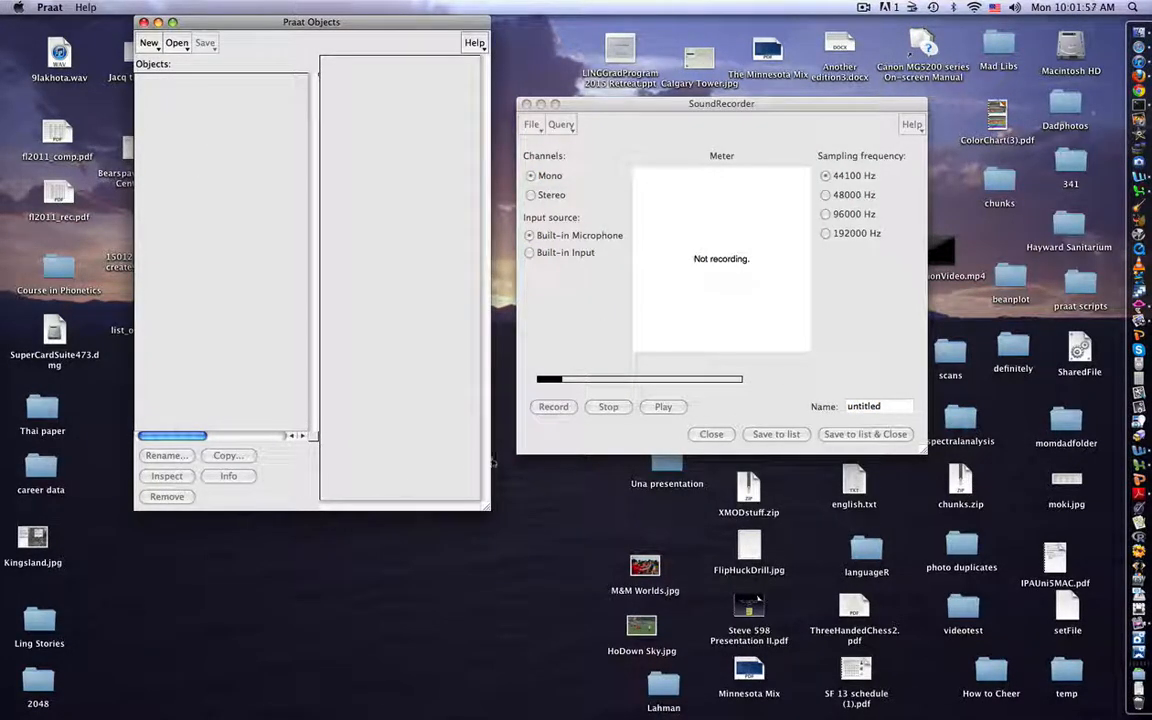
# Record a short mono clip of a spoken name and save it to the object list as "forwards name".
pyautogui.click(542, 393)
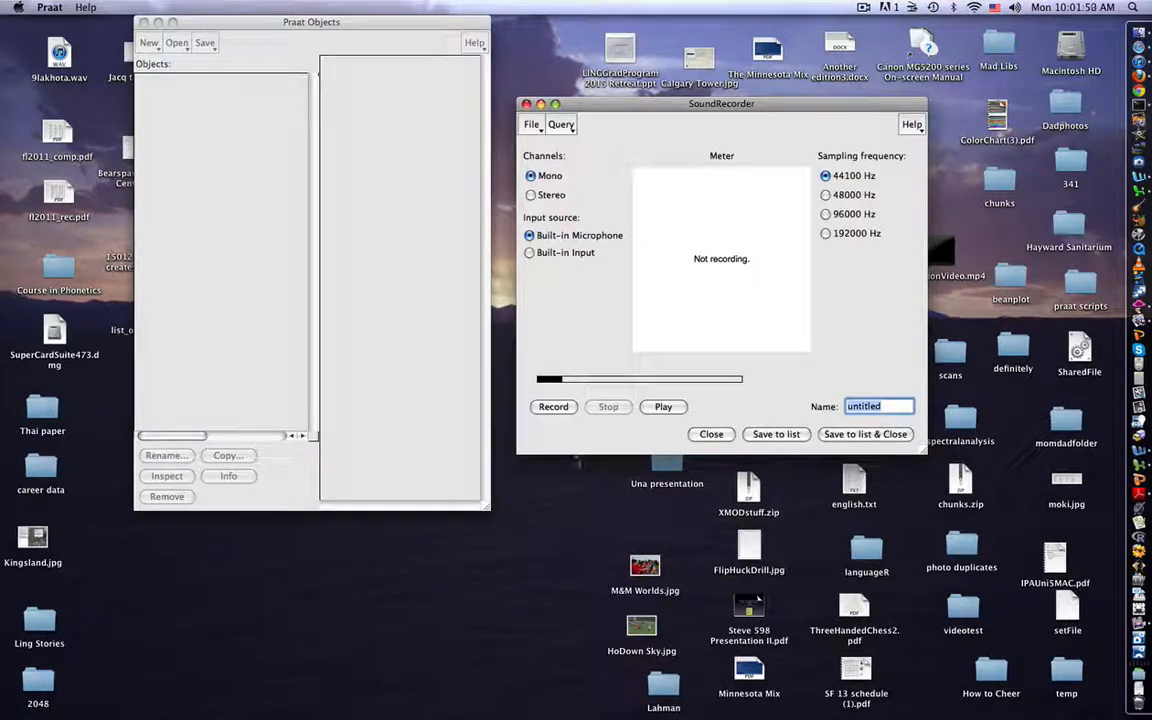
pyautogui.click(553, 407)
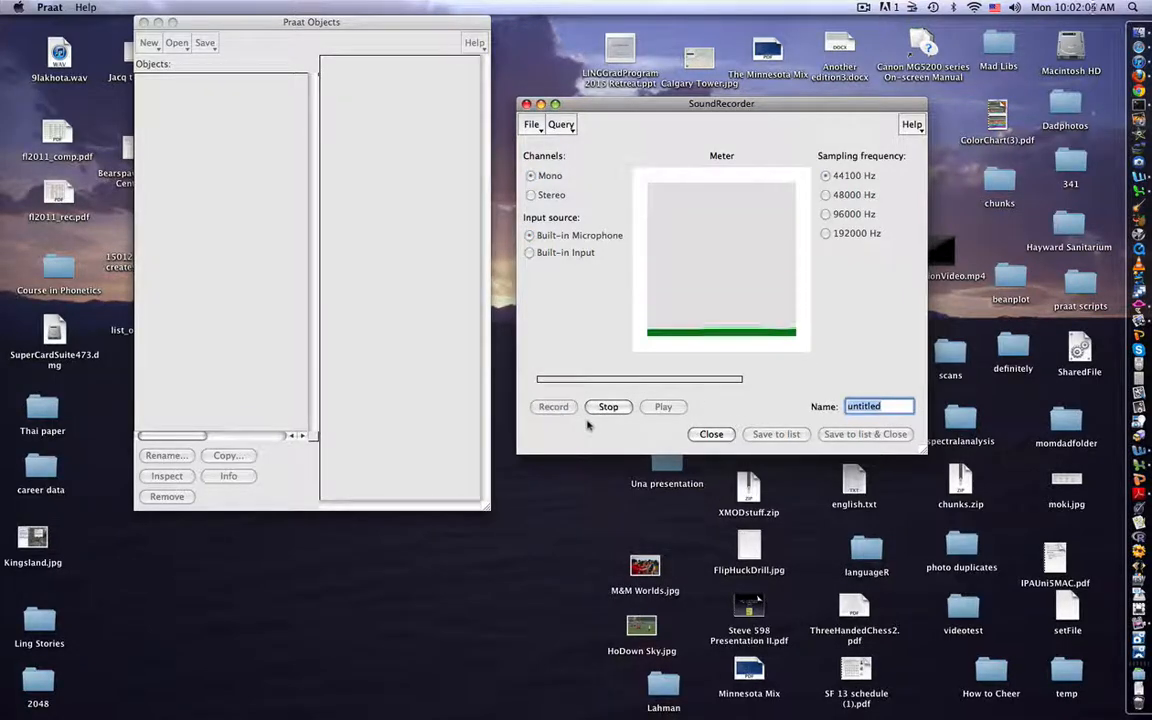
pyautogui.click(607, 407)
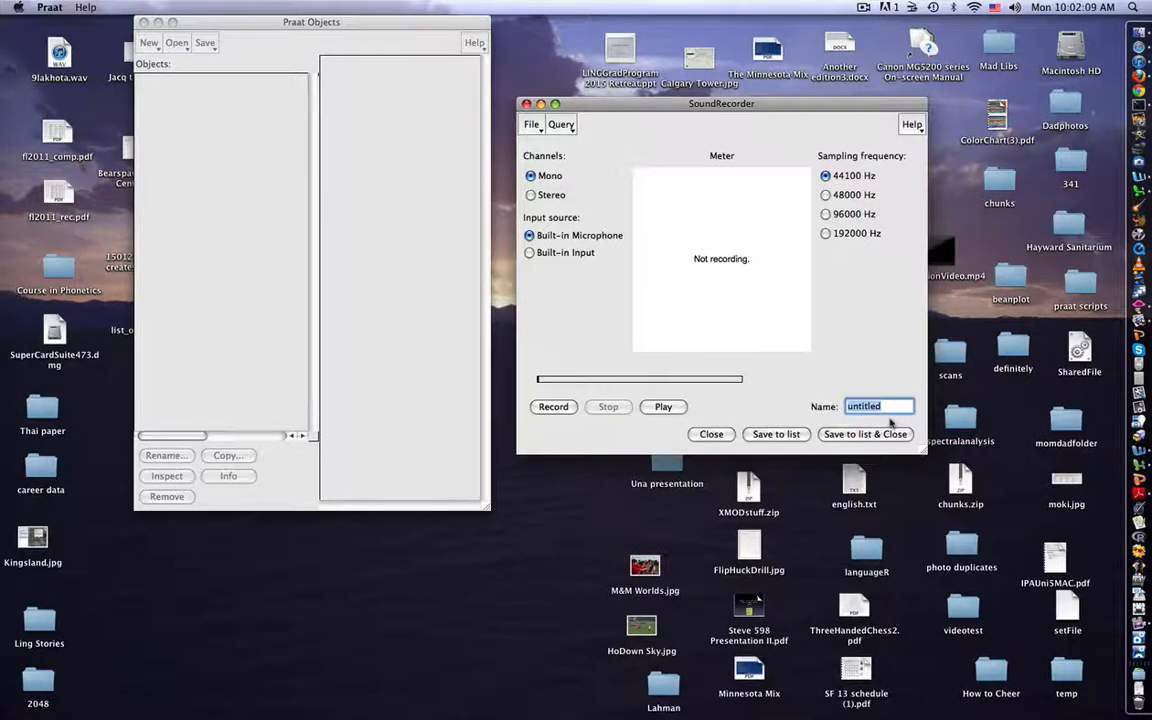
pyautogui.write('nam')
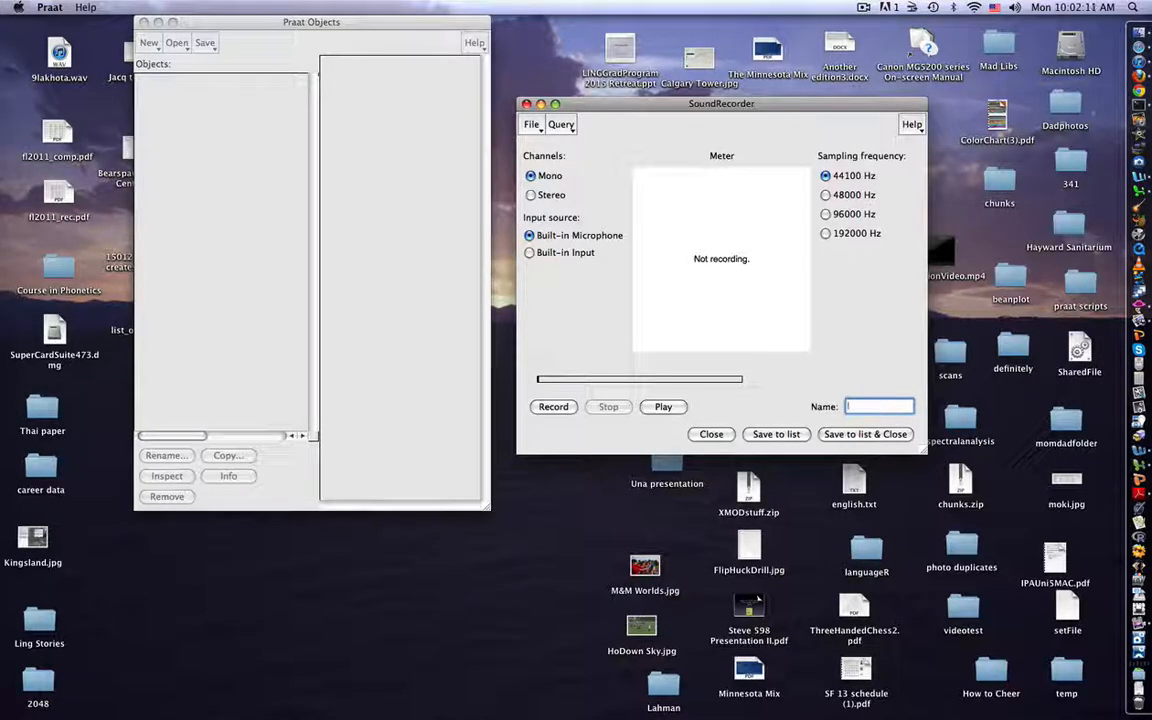
pyautogui.write('folwards name')
pyautogui.click(777, 434)
# Open the "forwards name" sound for viewing and editing and play the whole recording.
pyautogui.click(224, 80)
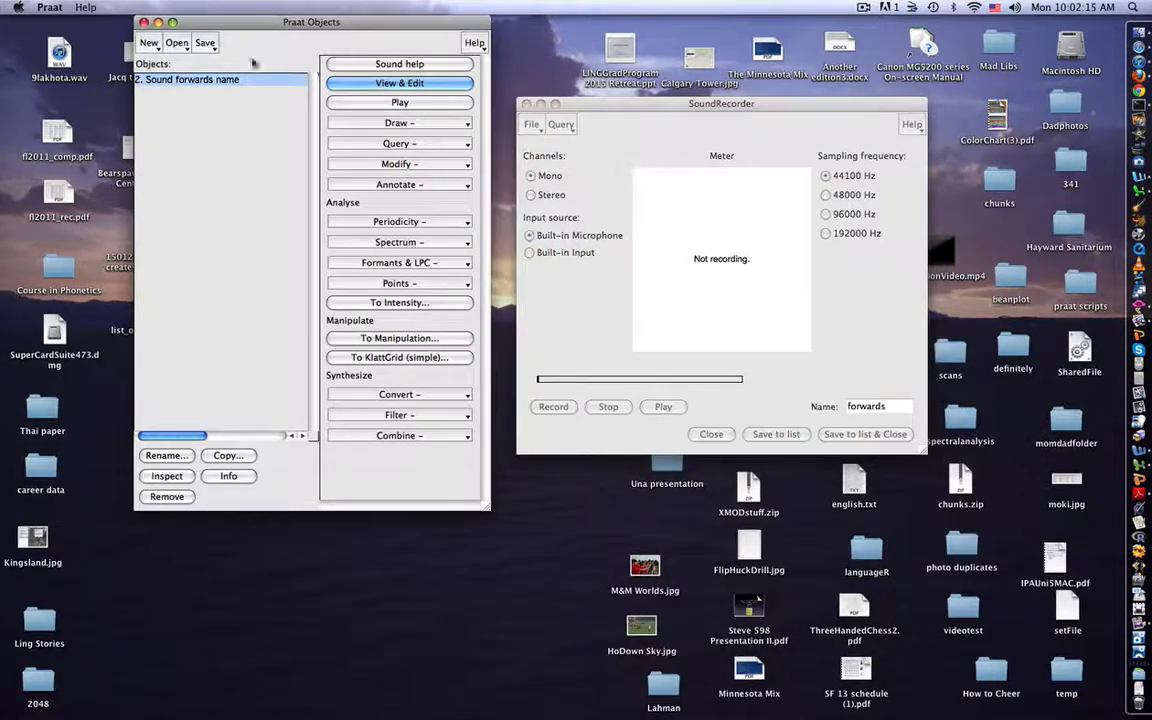
pyautogui.click(383, 84)
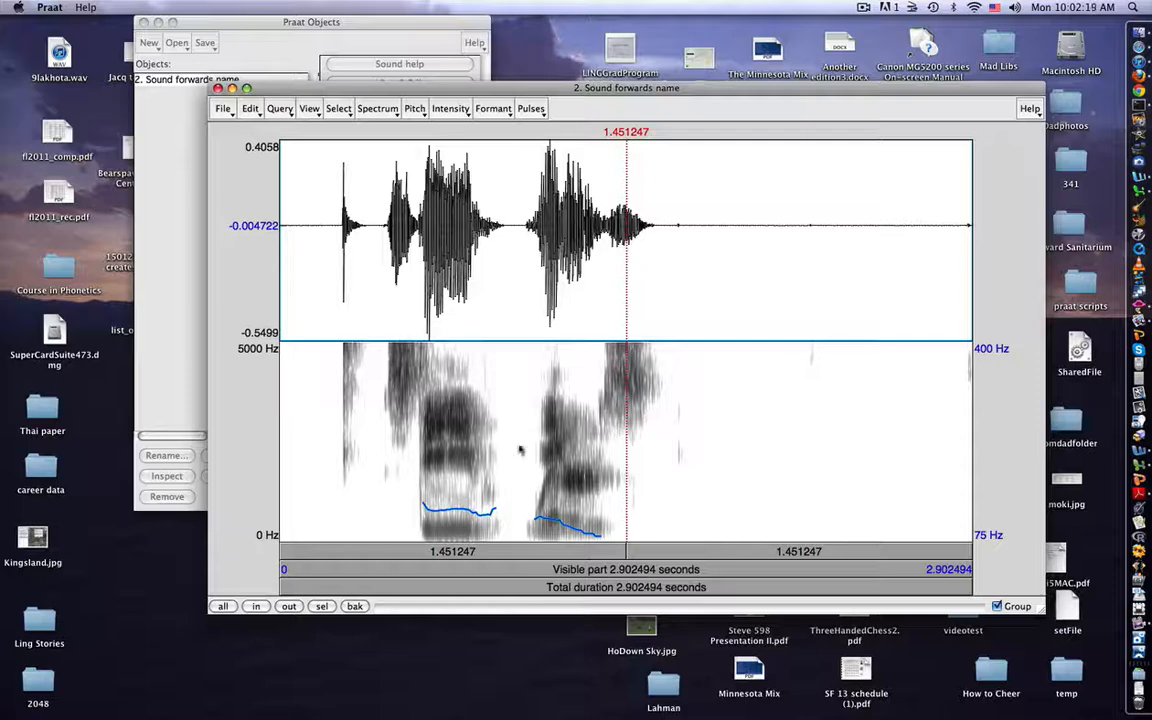
pyautogui.click(419, 572)
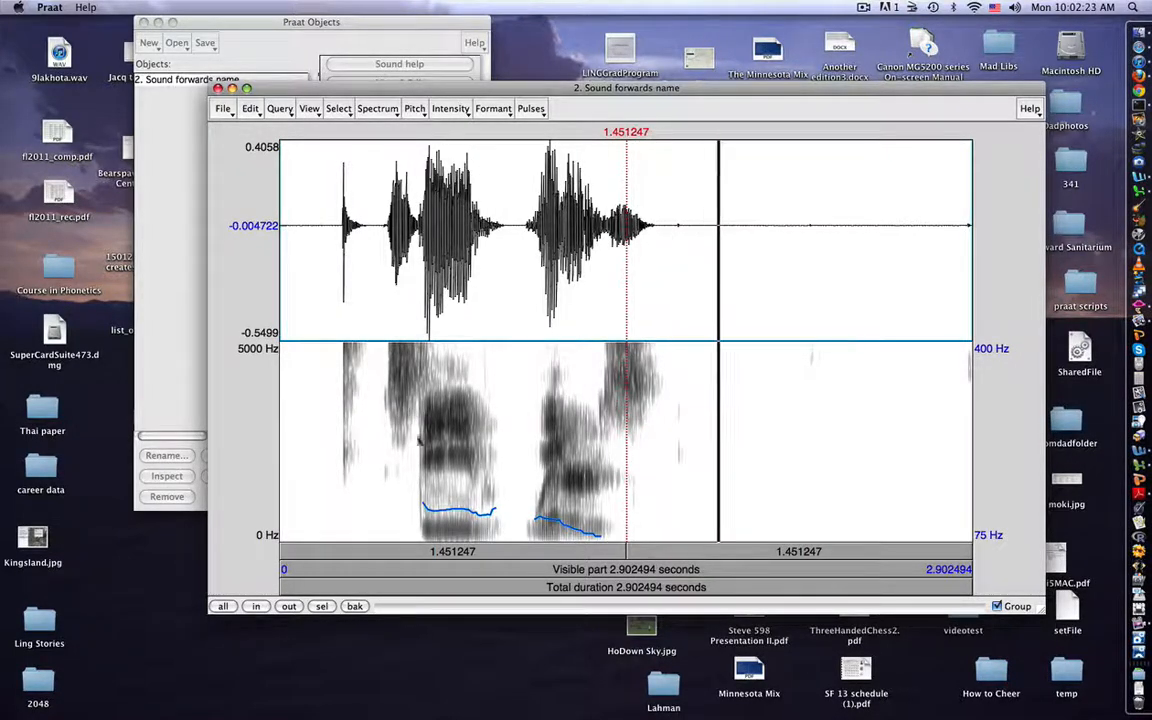
# Select the spoken name in the recording, from about 0.42 to 1.63 seconds, and play back the selection.
pyautogui.moveTo(334, 414); pyautogui.dragTo(374, 414)
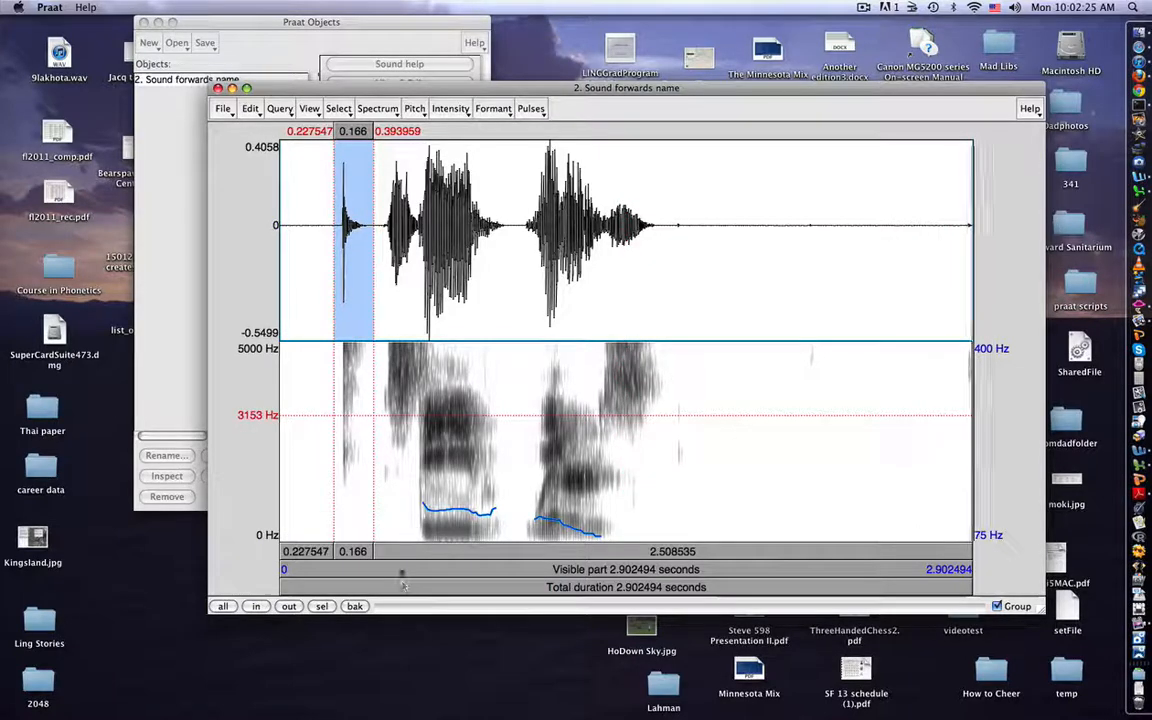
pyautogui.click(367, 502)
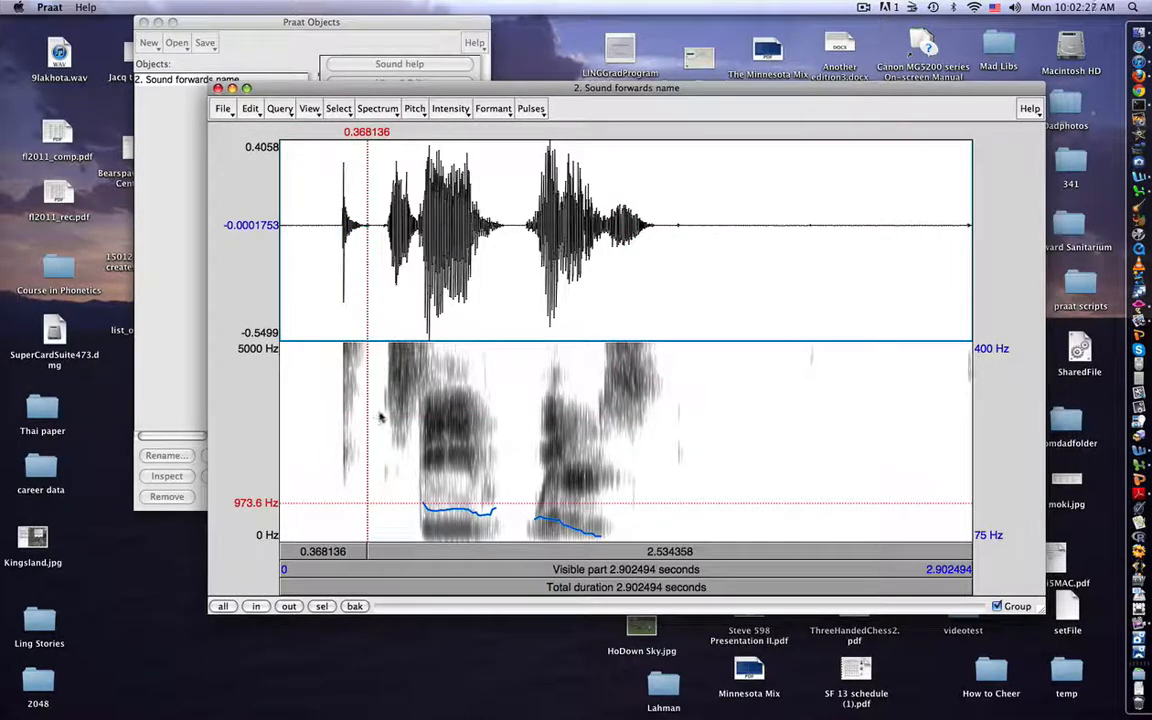
pyautogui.moveTo(380, 416); pyautogui.dragTo(669, 472)
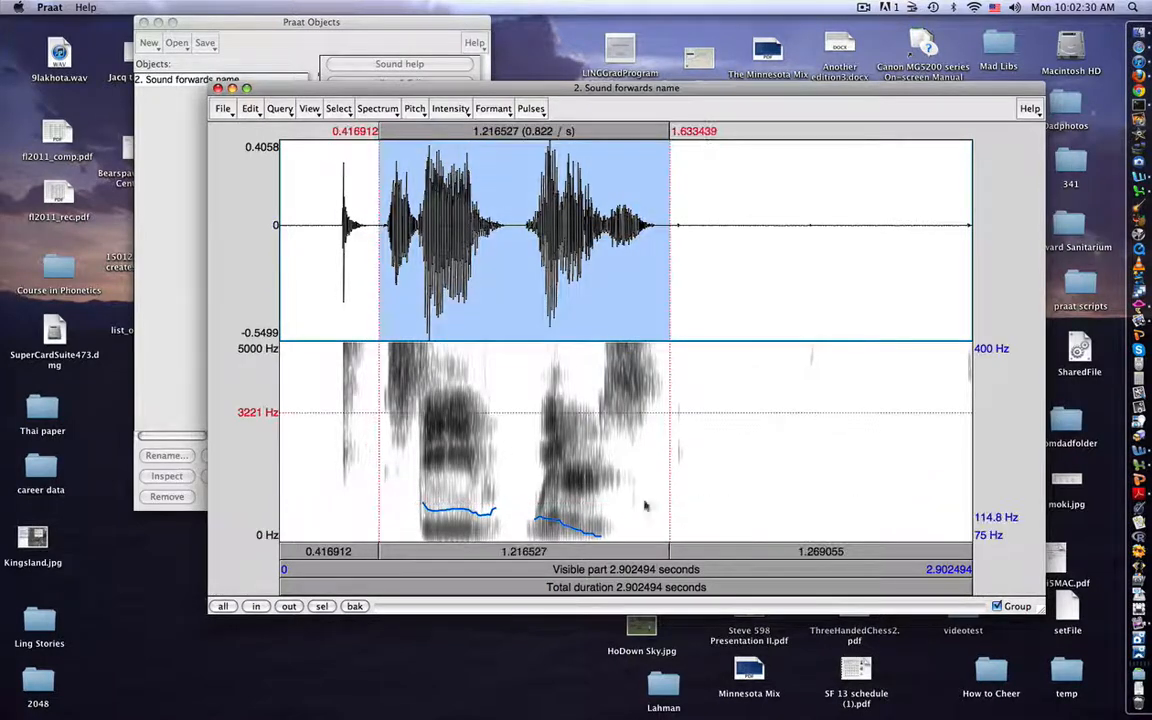
pyautogui.click(598, 551)
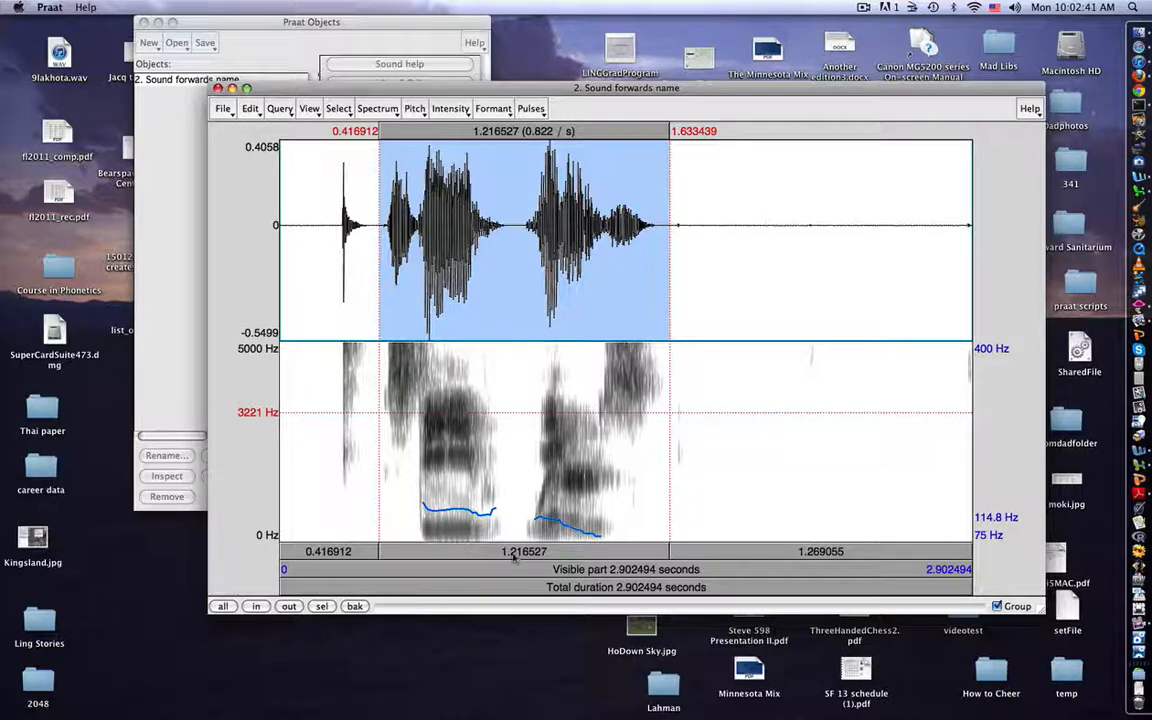
pyautogui.click(437, 576)
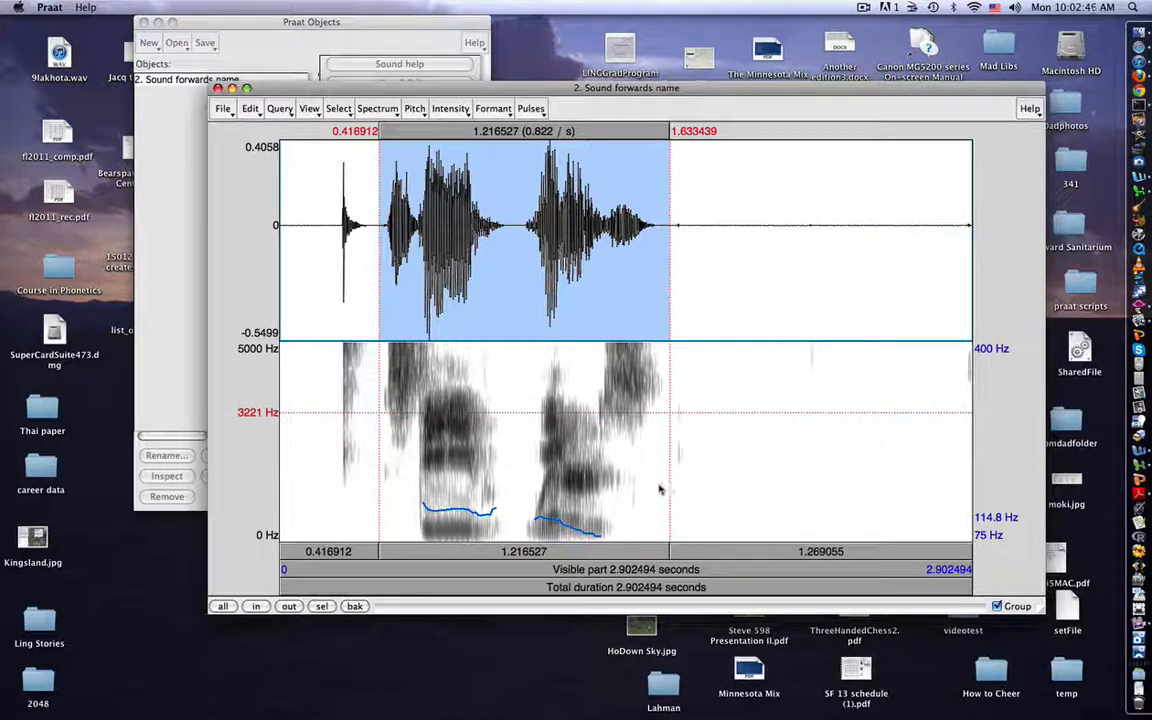
pyautogui.click(490, 553)
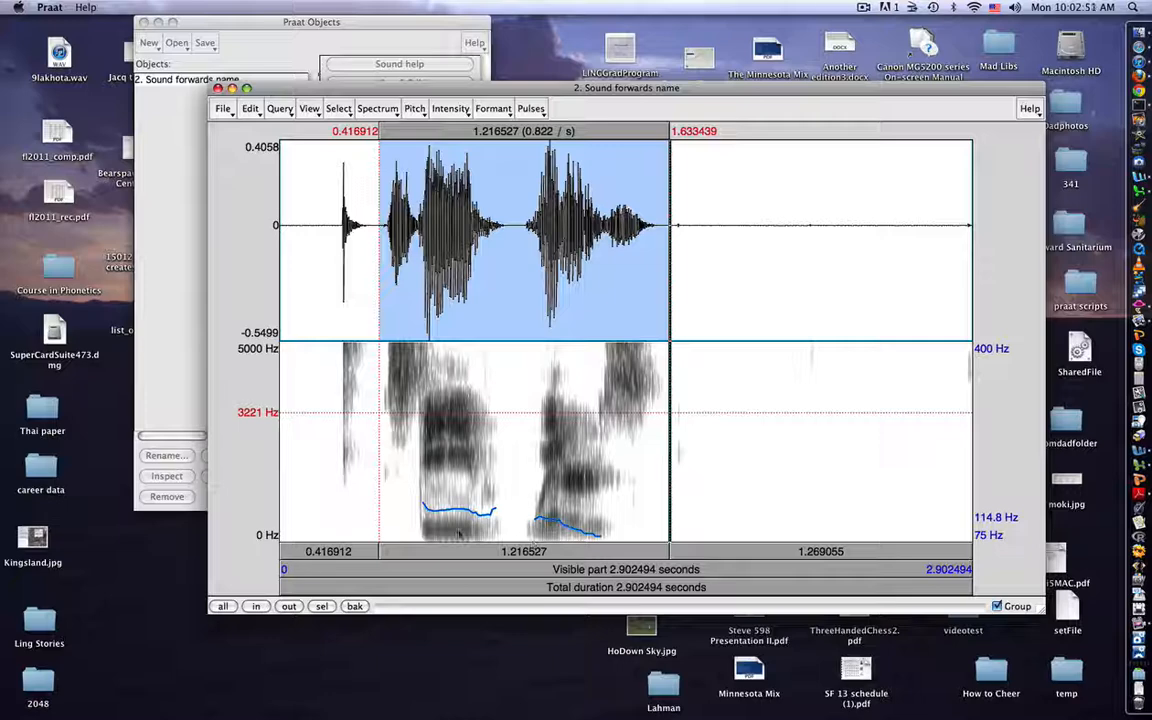
# Reverse the selected spoken name and play back the reversed stretch.
pyautogui.click(252, 111)
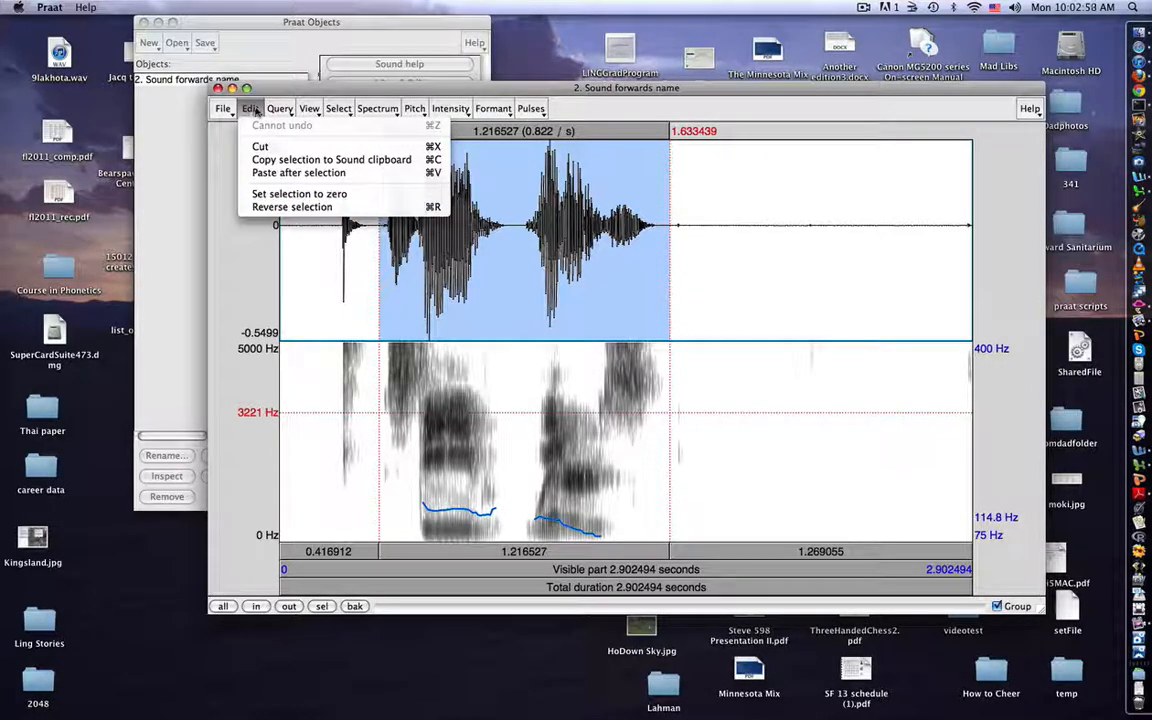
pyautogui.click(282, 207)
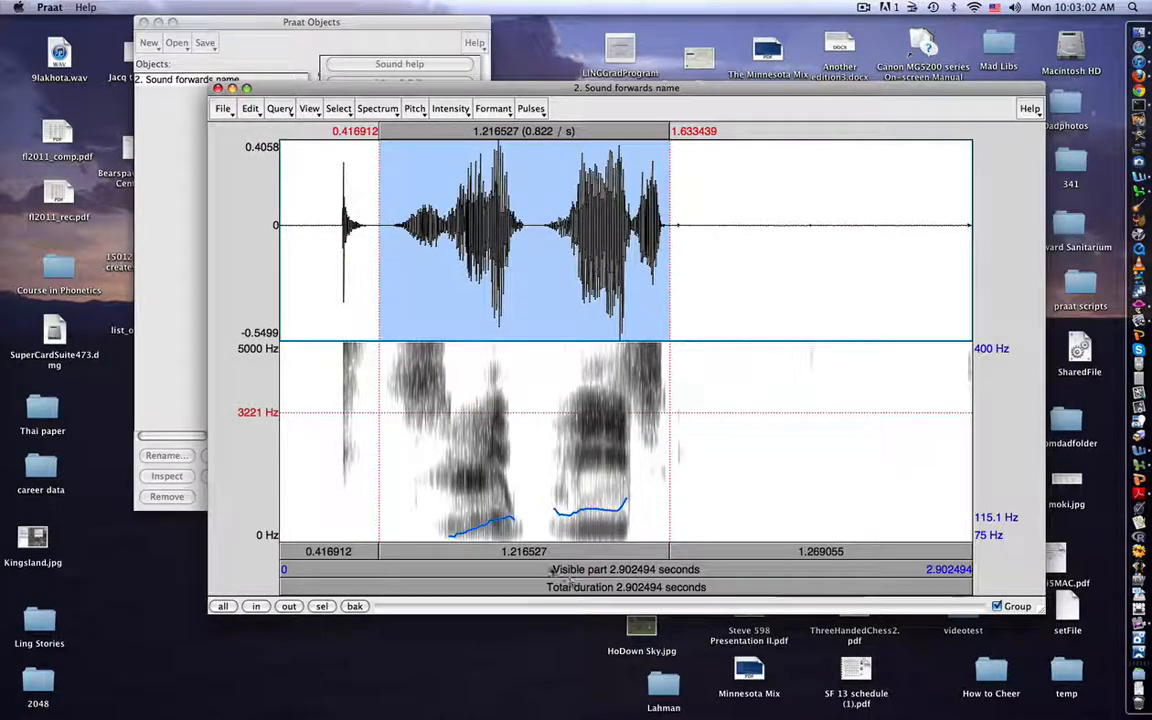
pyautogui.click(550, 553)
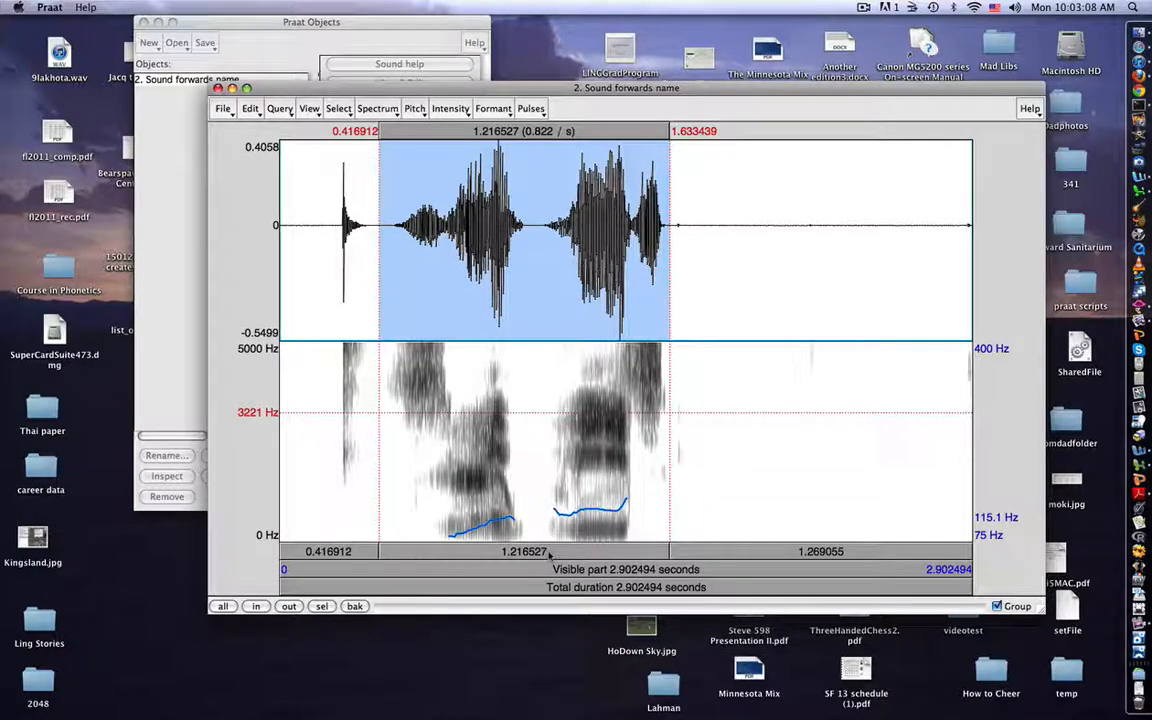
pyautogui.click(549, 553)
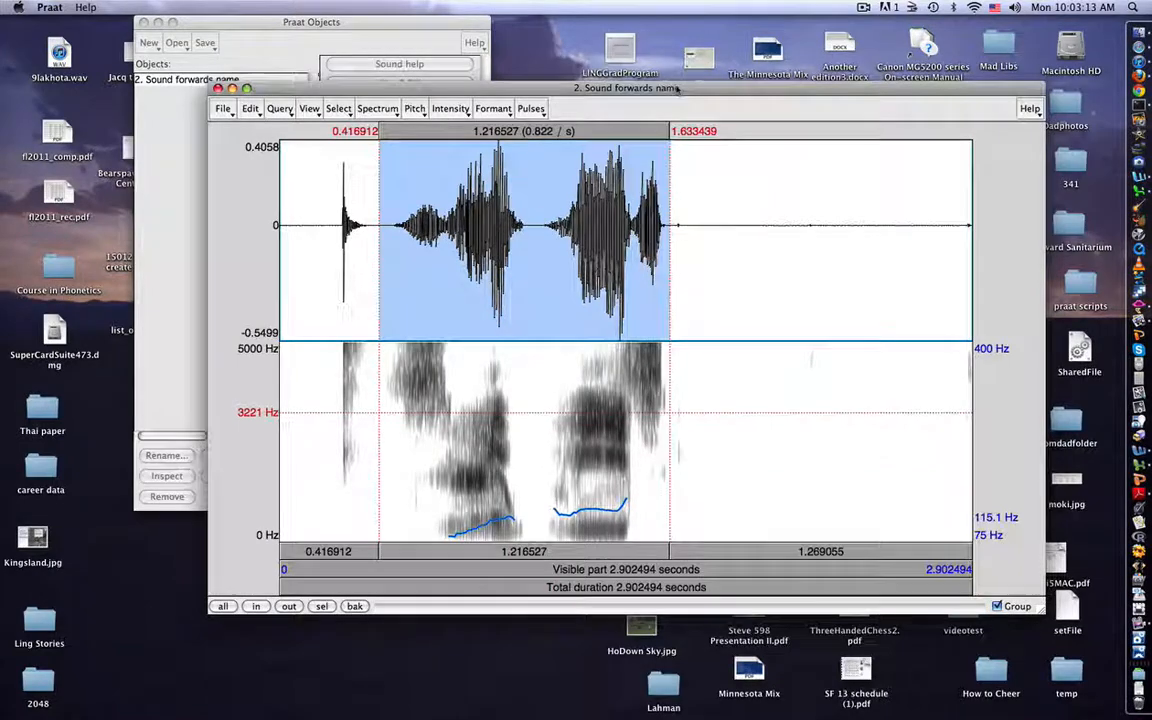
# Record a second short mono clip of the name spoken in reverse and save it to the object list as "backwards name".
pyautogui.moveTo(714, 90); pyautogui.dragTo(543, 163)
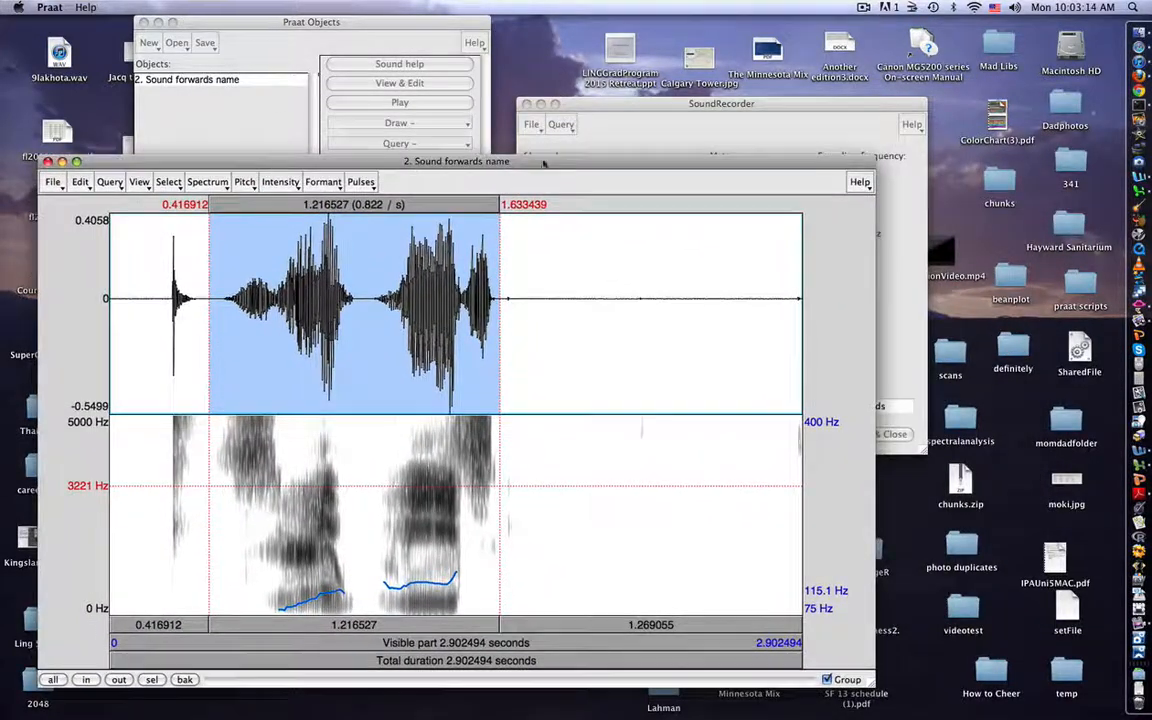
pyautogui.click(652, 116)
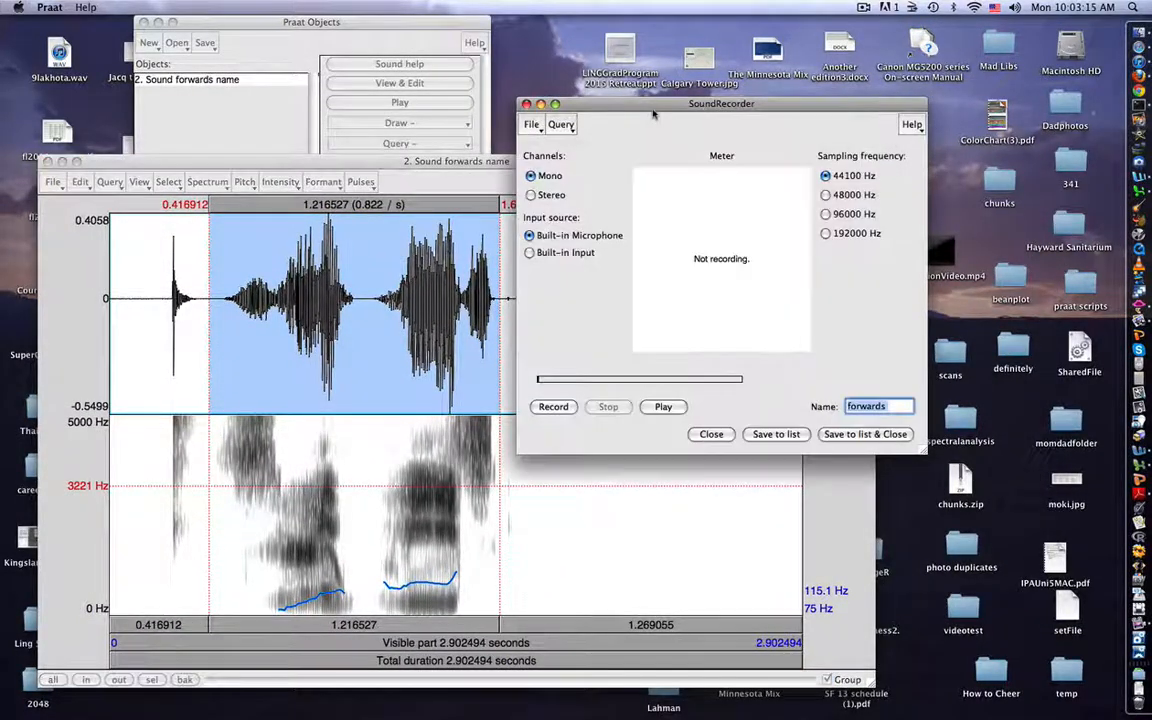
pyautogui.click(556, 407)
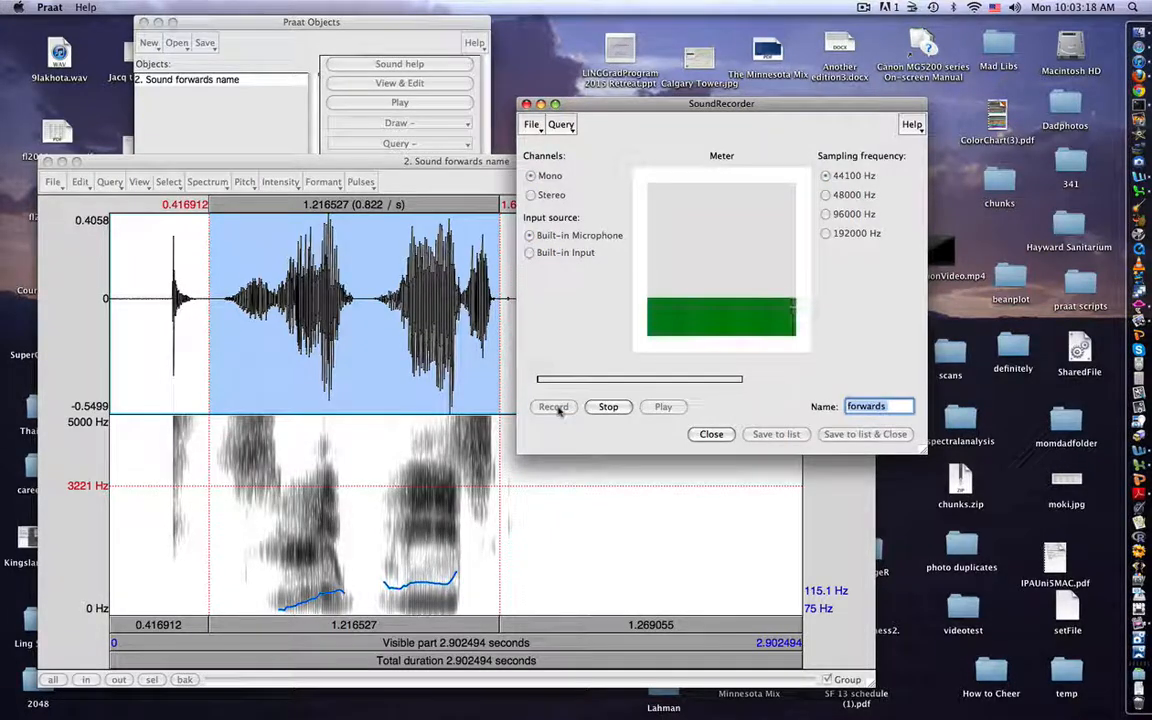
pyautogui.click(609, 407)
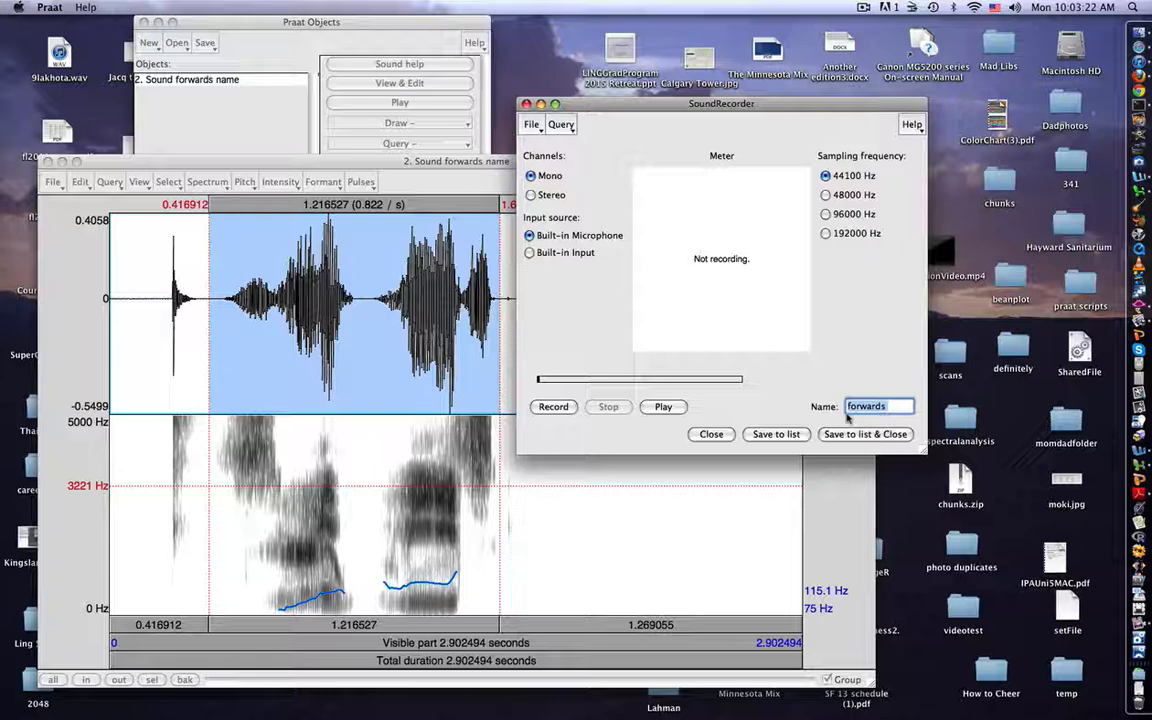
pyautogui.write('backwards')
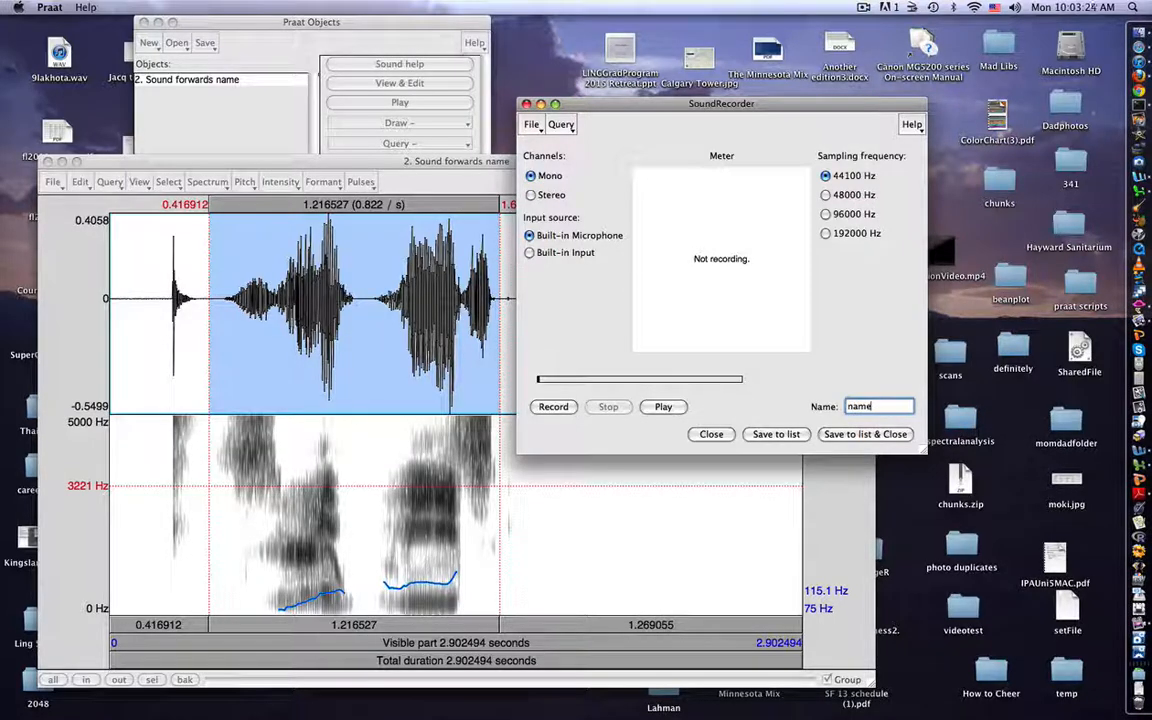
pyautogui.click(776, 434)
# Open the "backwards name" sound for viewing and editing and play the selected utterance from about 0.93 to 2.24 seconds.
pyautogui.click(415, 108)
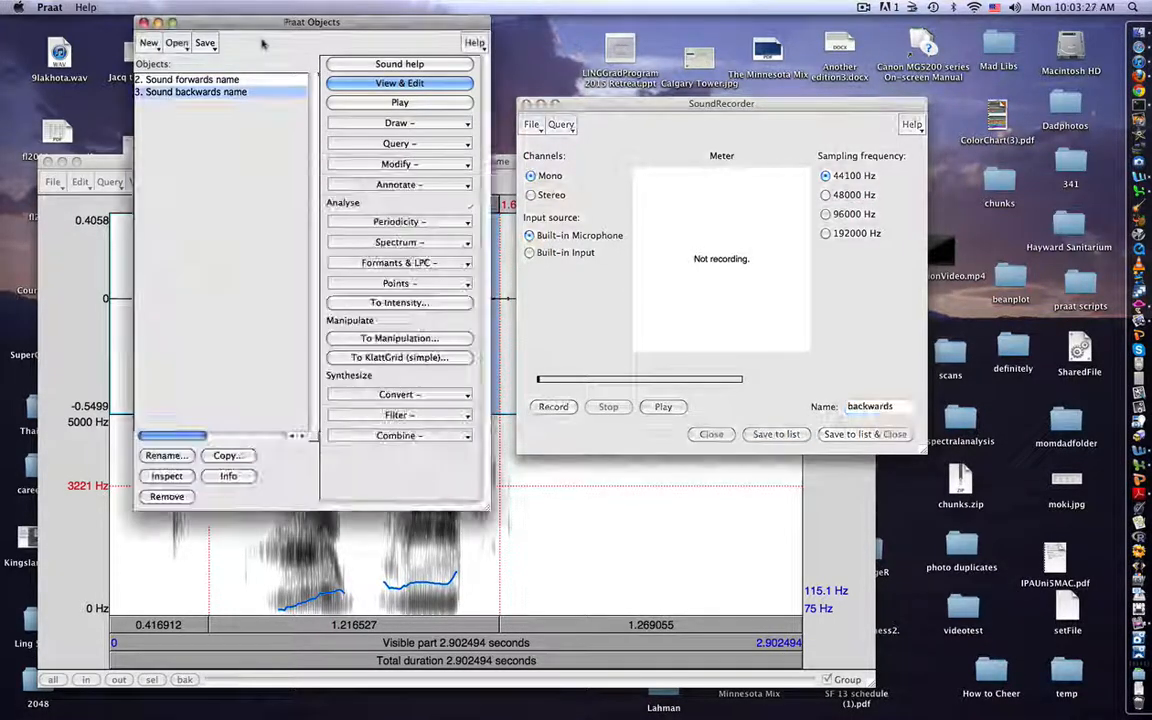
pyautogui.click(399, 84)
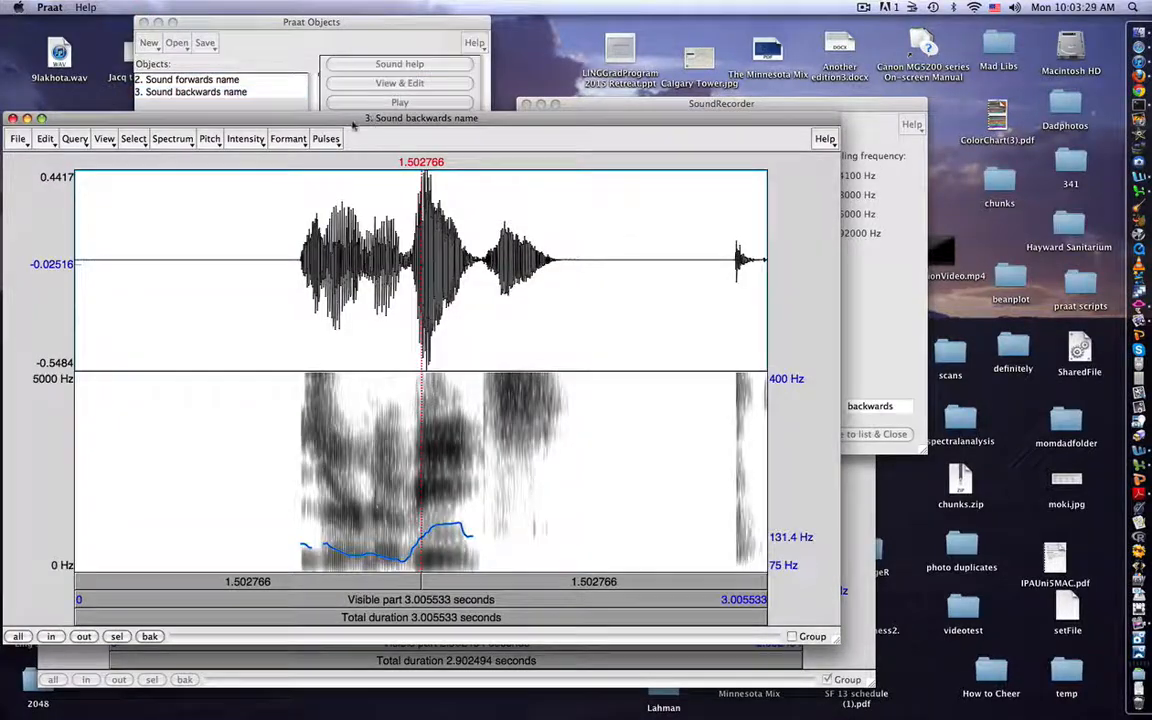
pyautogui.moveTo(346, 124); pyautogui.dragTo(430, 48)
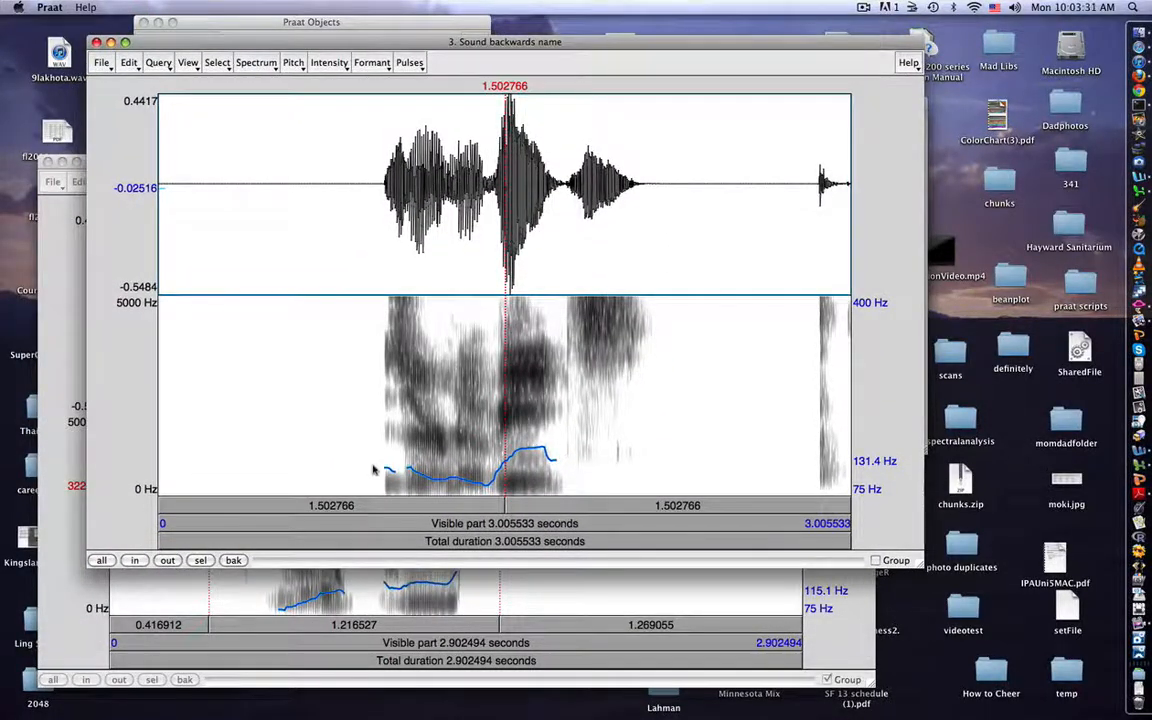
pyautogui.moveTo(374, 470); pyautogui.dragTo(675, 478)
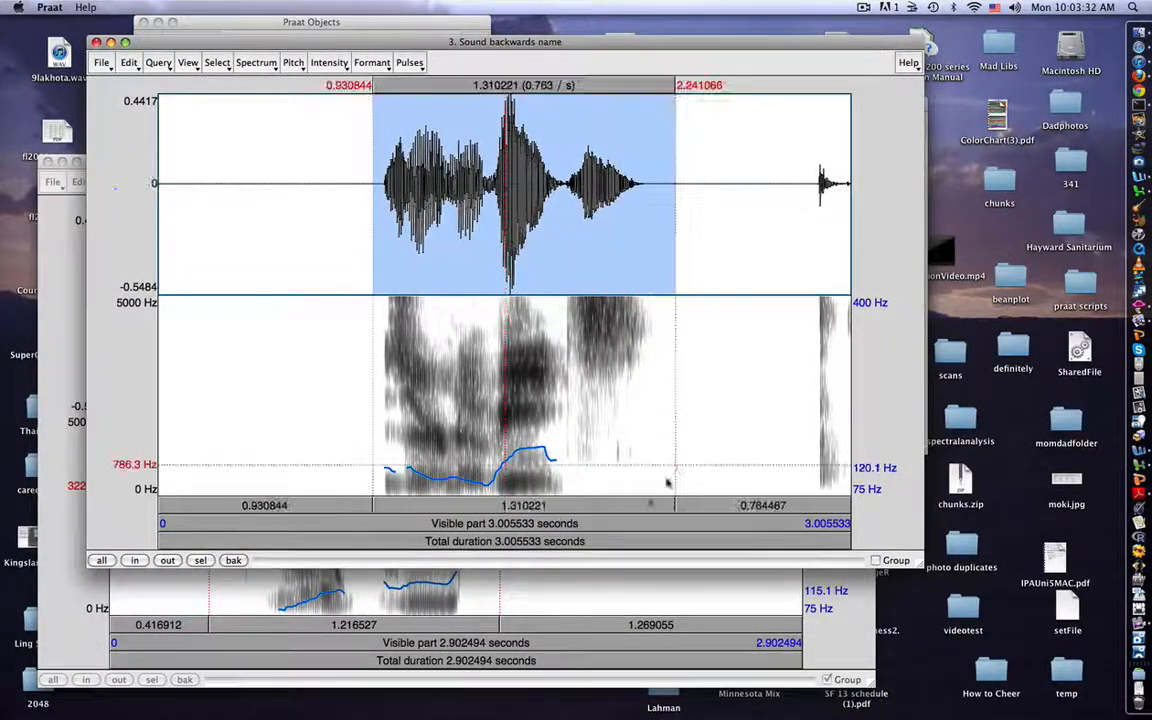
pyautogui.click(609, 507)
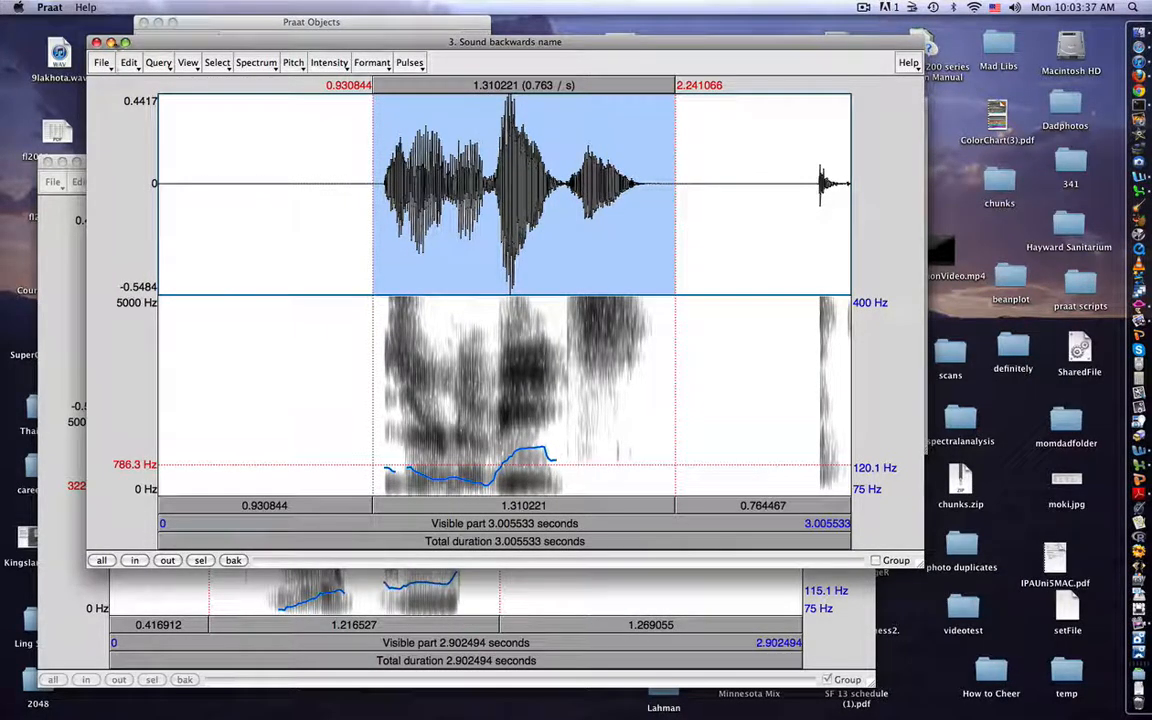
# Reverse the selected utterance in the "backwards name" sound and play back the reversed stretch.
pyautogui.click(129, 62)
pyautogui.click(190, 163)
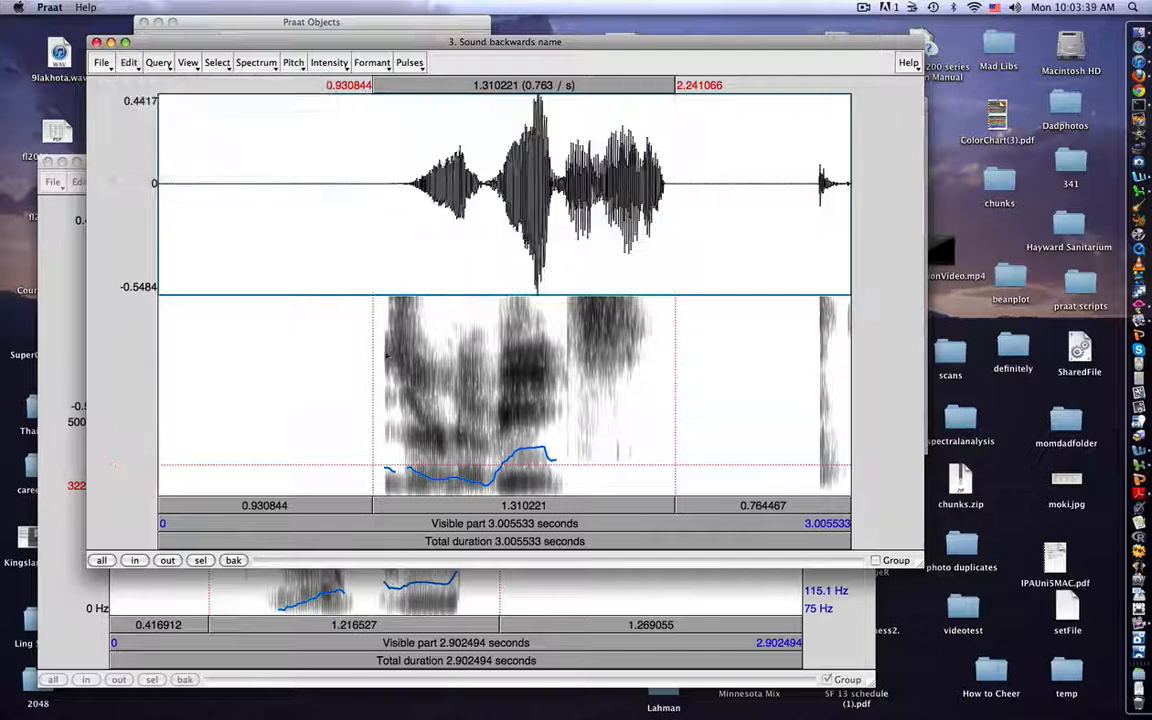
pyautogui.click(562, 508)
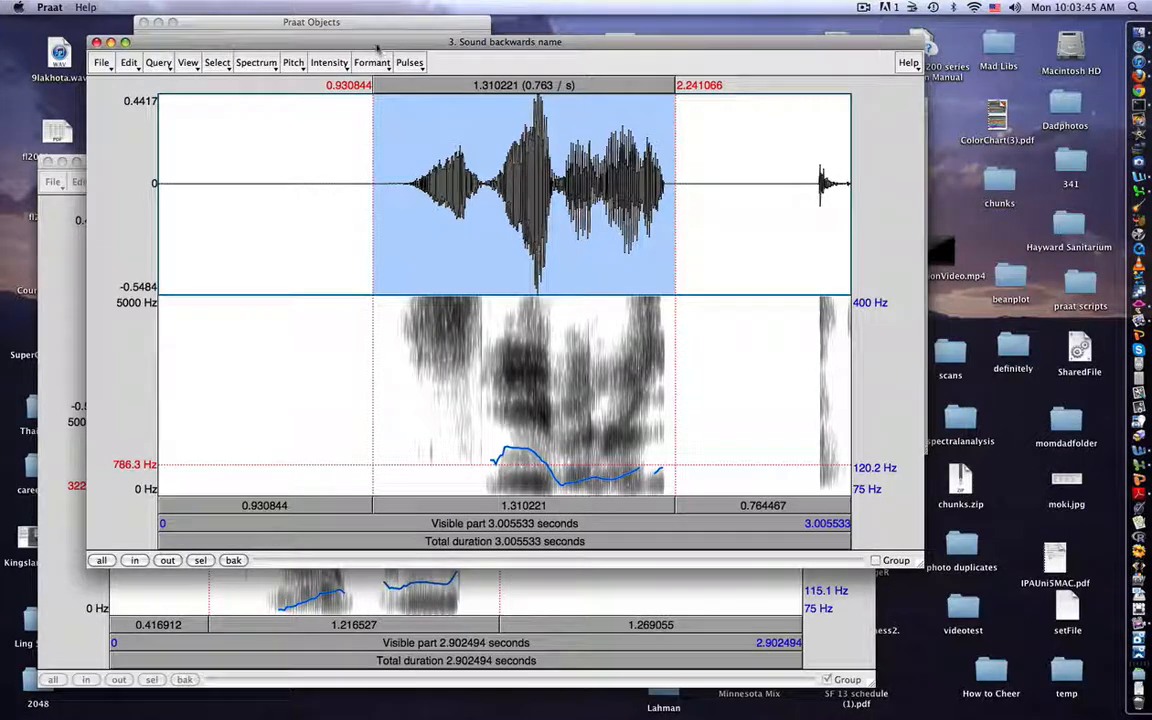
# Save the "forwards name" sound as a WAV file named "forwards name.wav" on the Desktop.
pyautogui.moveTo(342, 45); pyautogui.dragTo(375, 97)
pyautogui.click(293, 52)
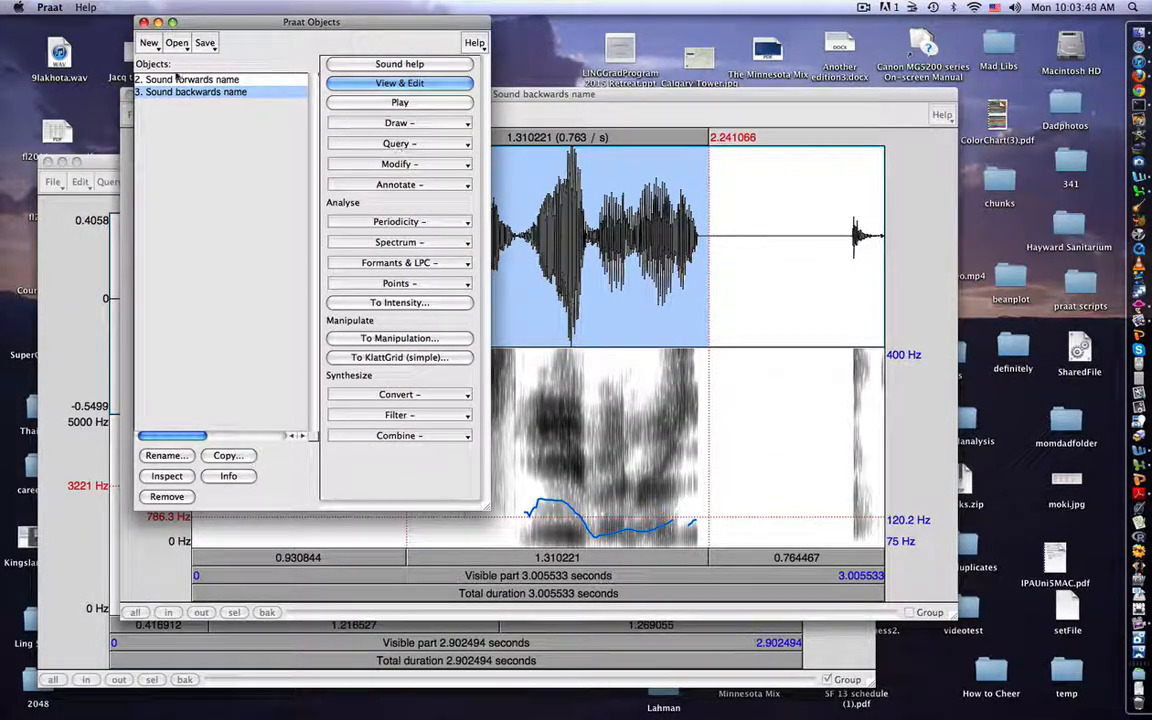
pyautogui.click(231, 80)
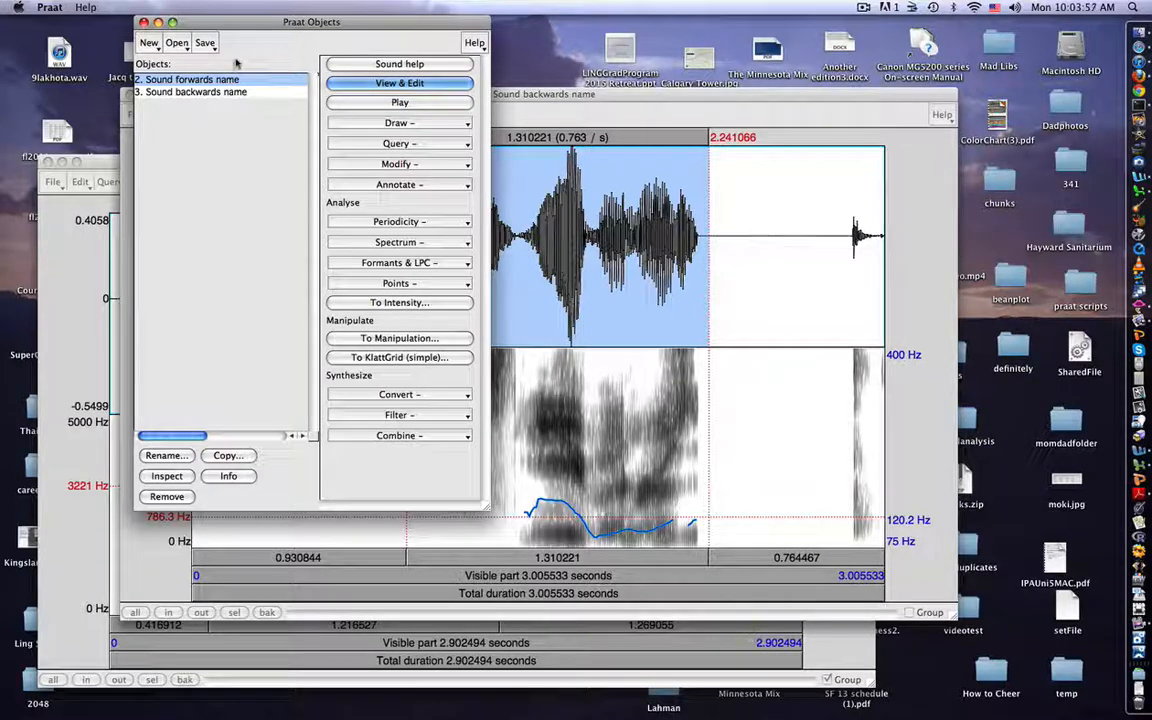
pyautogui.moveTo(223, 21); pyautogui.dragTo(268, 20)
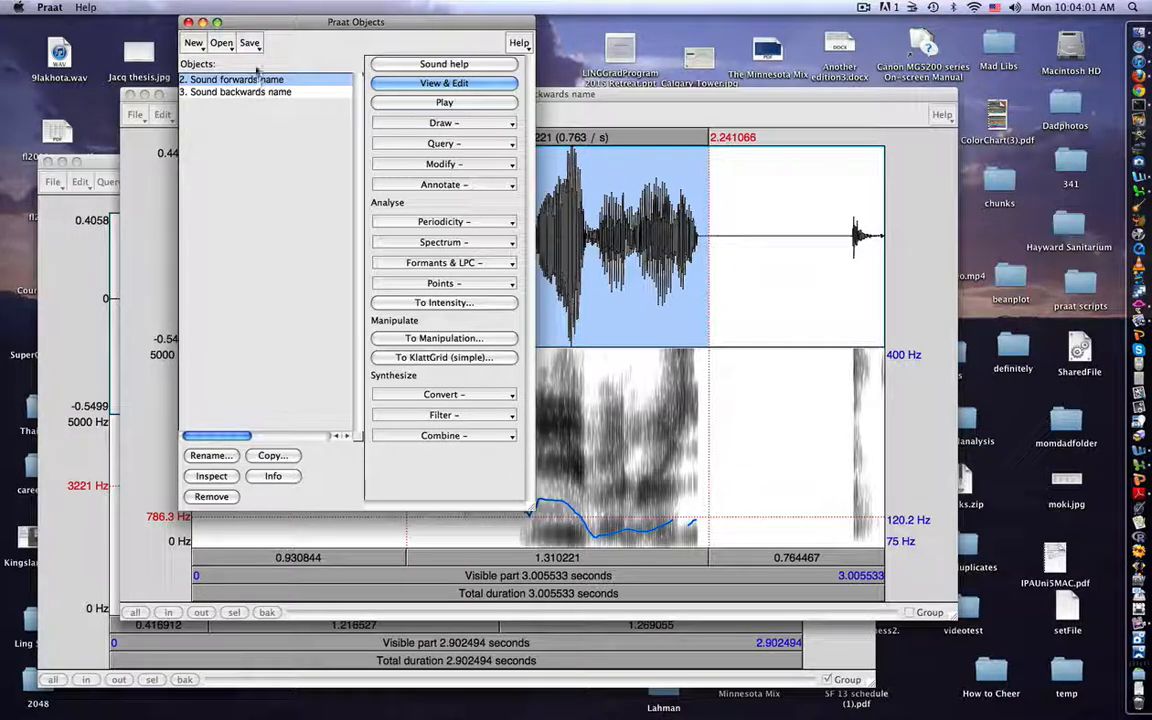
pyautogui.click(250, 43)
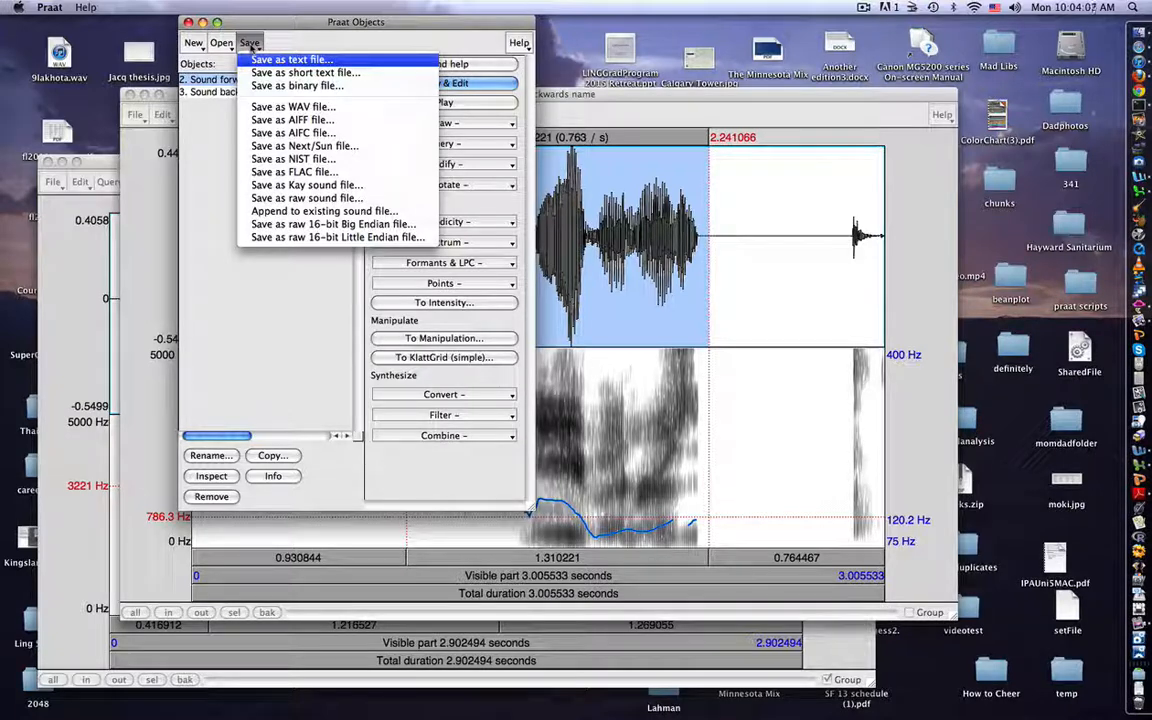
pyautogui.click(253, 45)
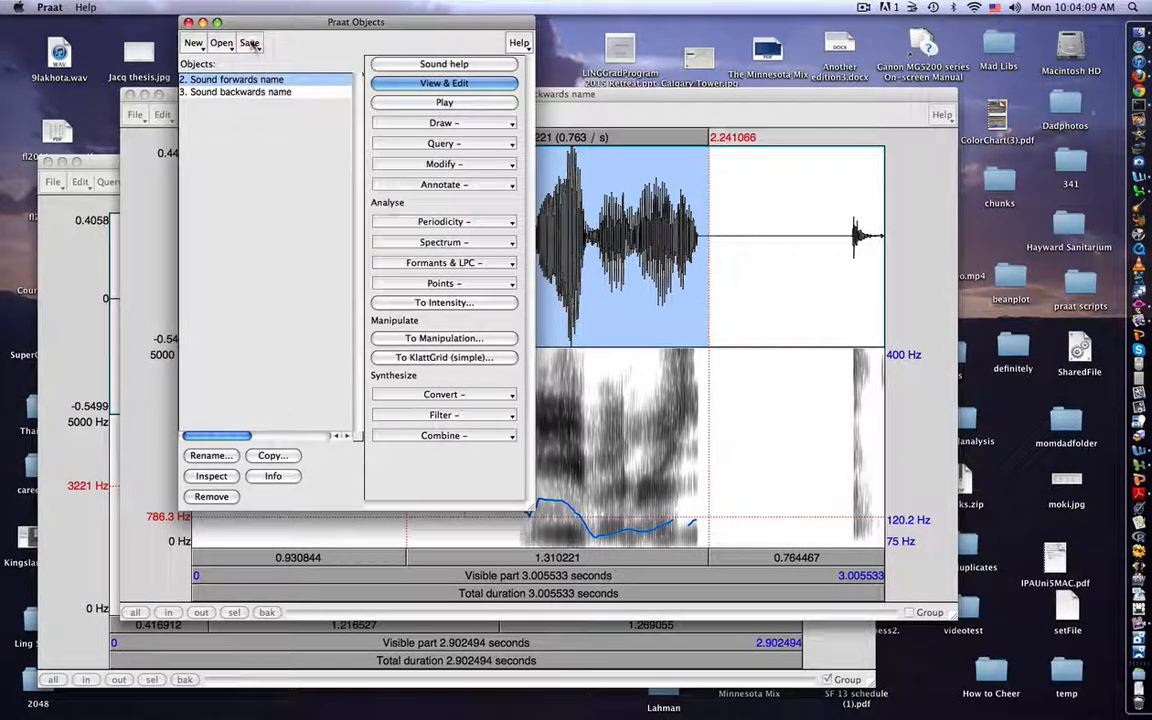
pyautogui.click(250, 46)
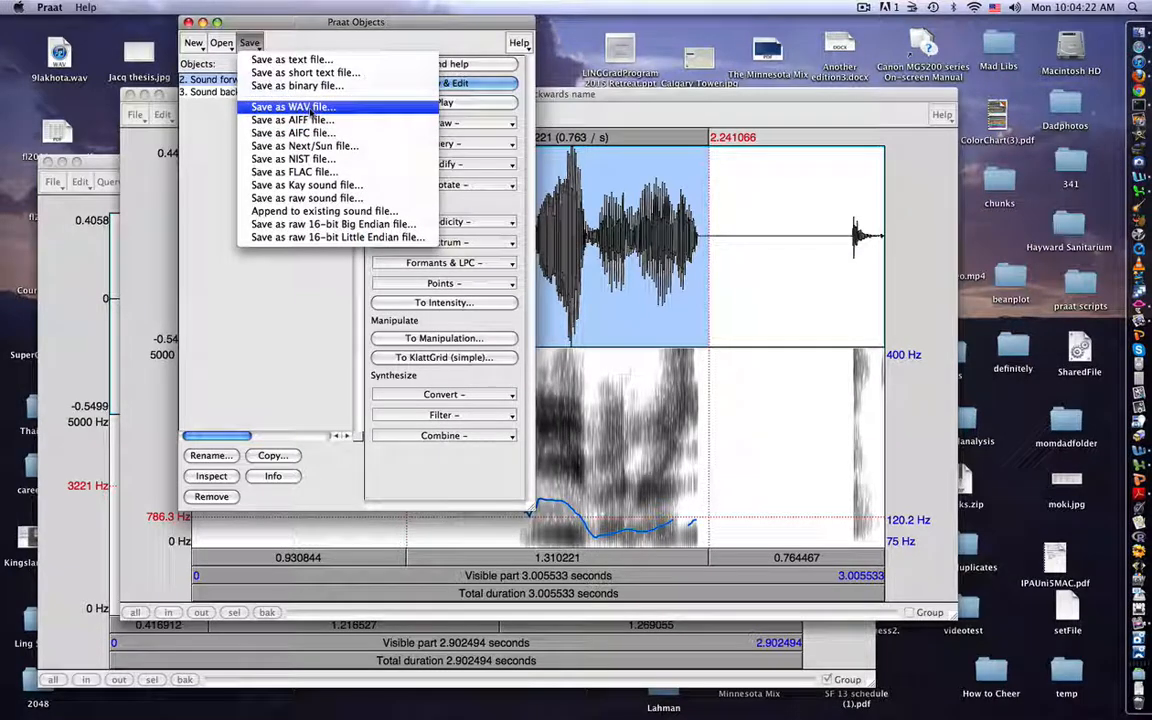
pyautogui.click(311, 108)
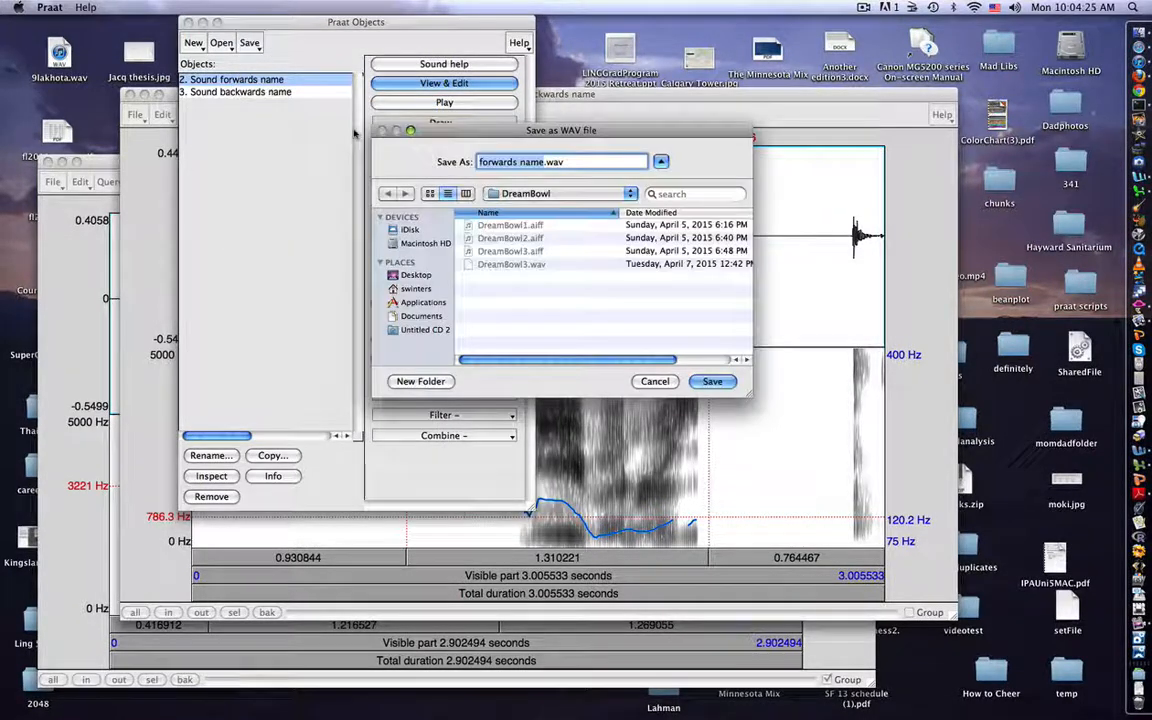
pyautogui.click(416, 275)
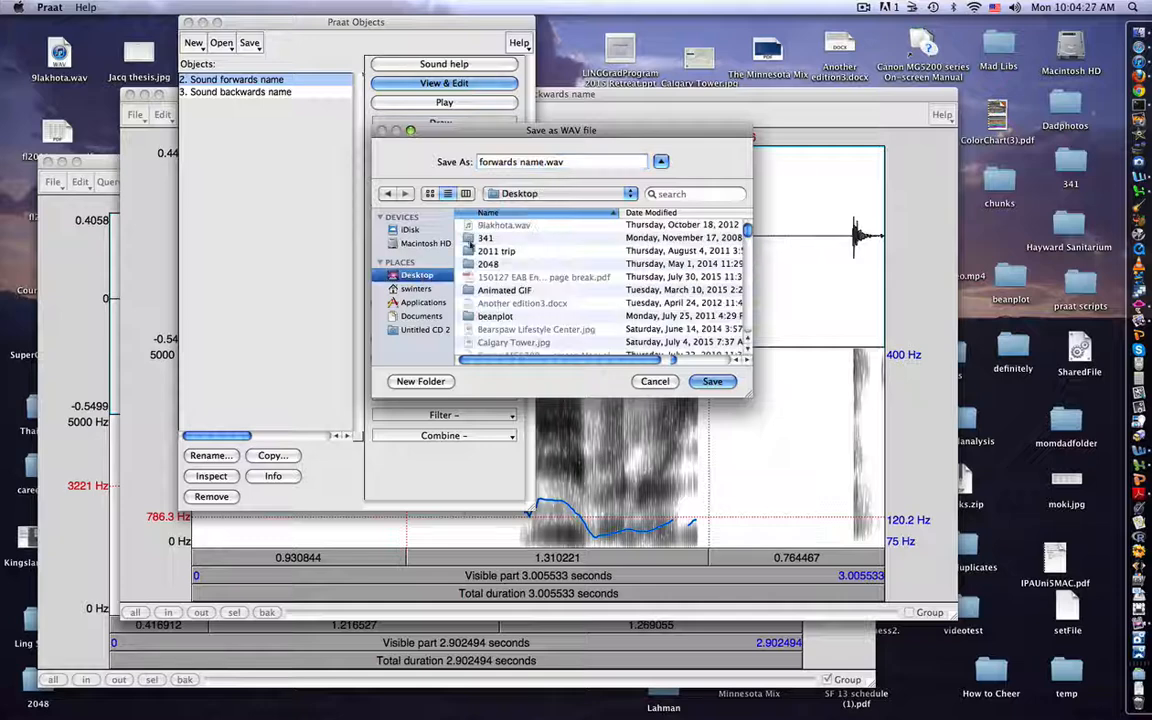
pyautogui.click(712, 382)
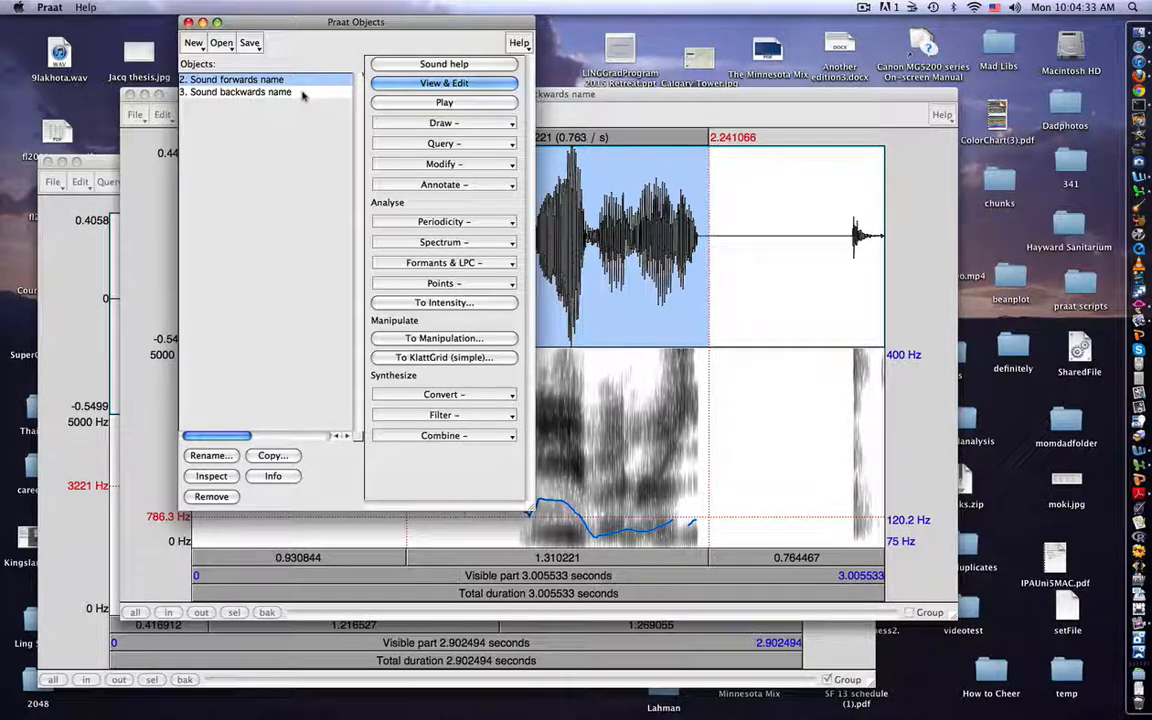
# Select the "backwards name" sound in the object list.
pyautogui.click(272, 92)
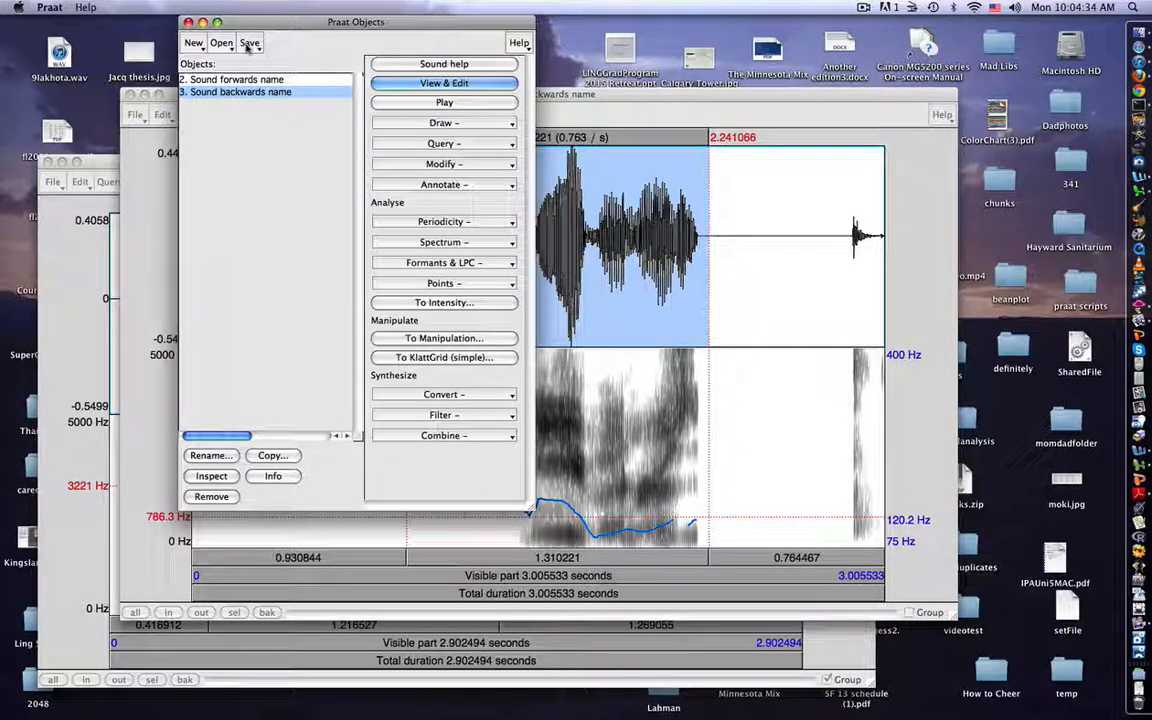